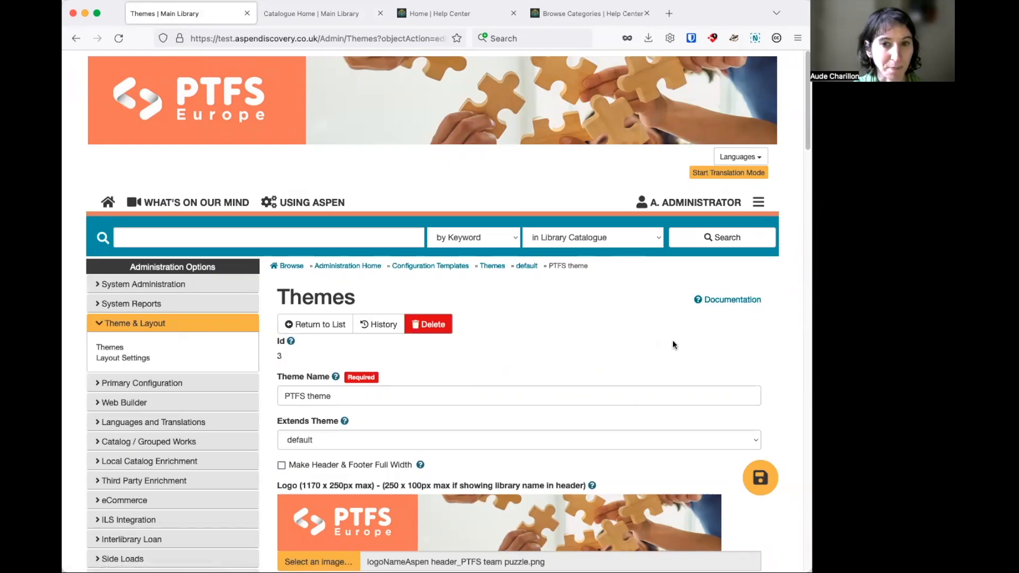
Step: Expand the Browse Categories section of the PTFS theme and review its colour, capitalization and image settings
{"action": "scroll", "coordinate": [756, 306], "scroll_direction": "down", "scroll_amount": 1}
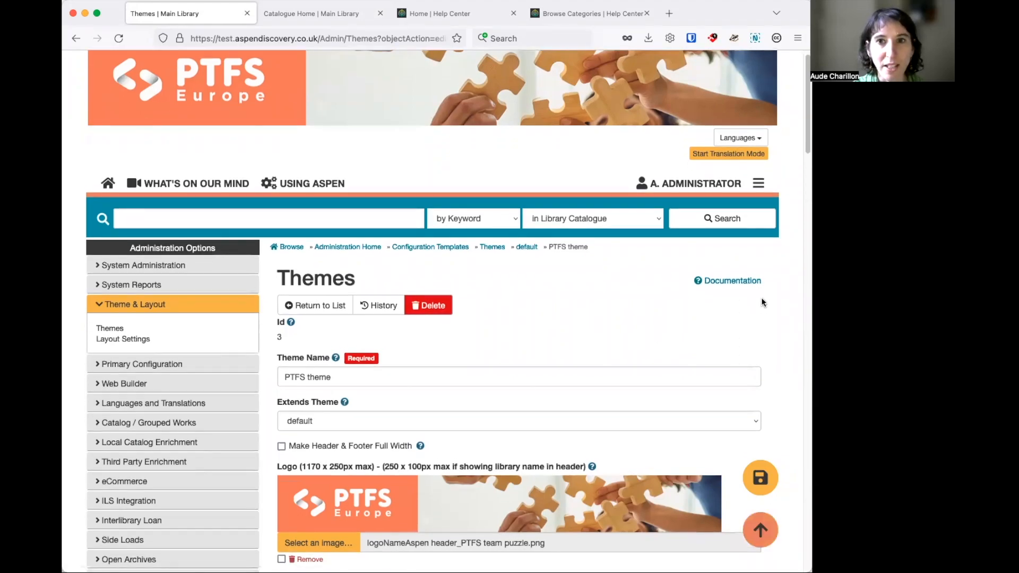
{"action": "scroll", "coordinate": [762, 302], "scroll_direction": "down", "scroll_amount": 1}
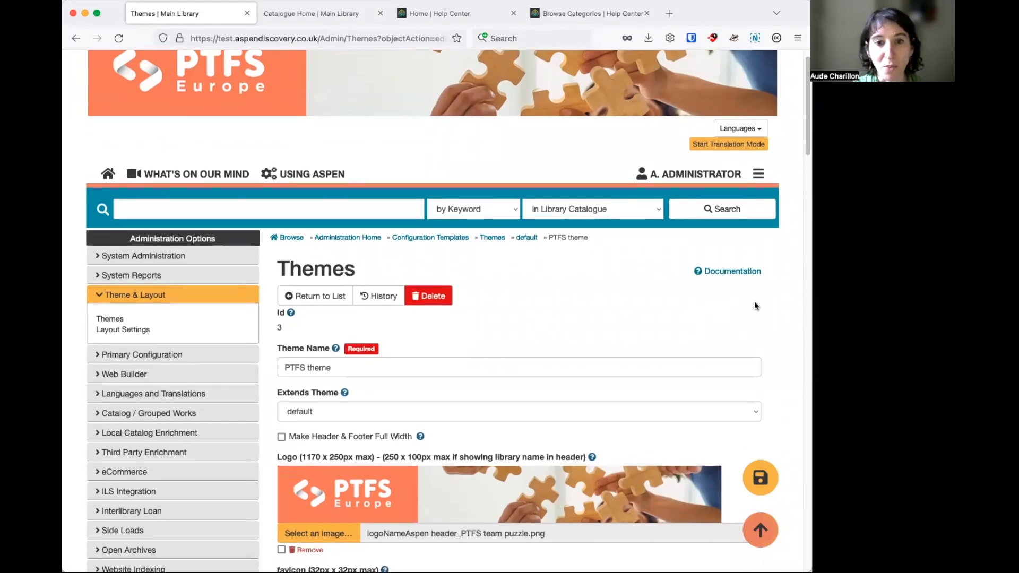
{"action": "scroll", "coordinate": [753, 301], "scroll_direction": "down", "scroll_amount": 5}
{"action": "scroll", "coordinate": [762, 289], "scroll_direction": "down", "scroll_amount": 20}
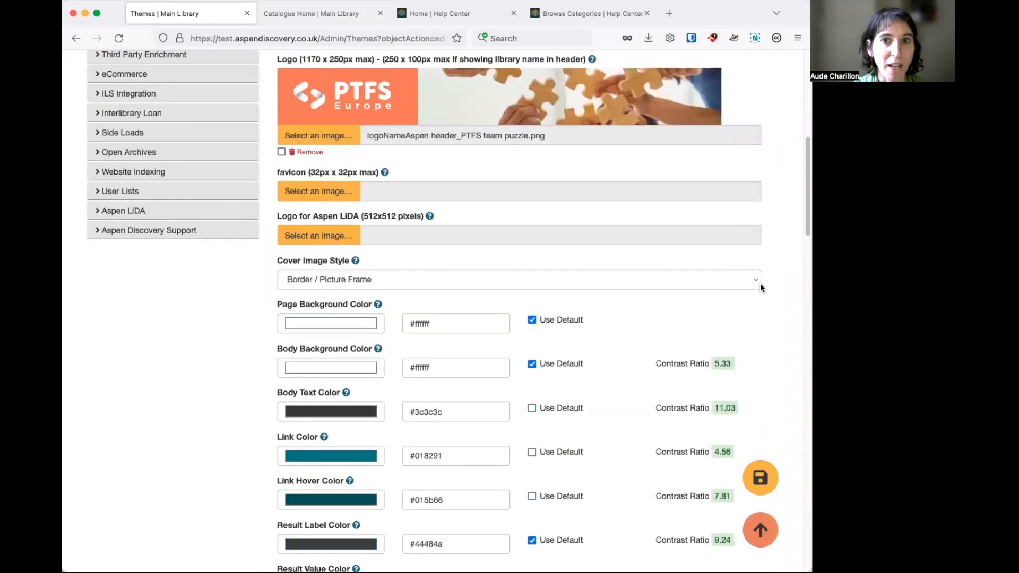
{"action": "scroll", "coordinate": [762, 288], "scroll_direction": "down", "scroll_amount": 15}
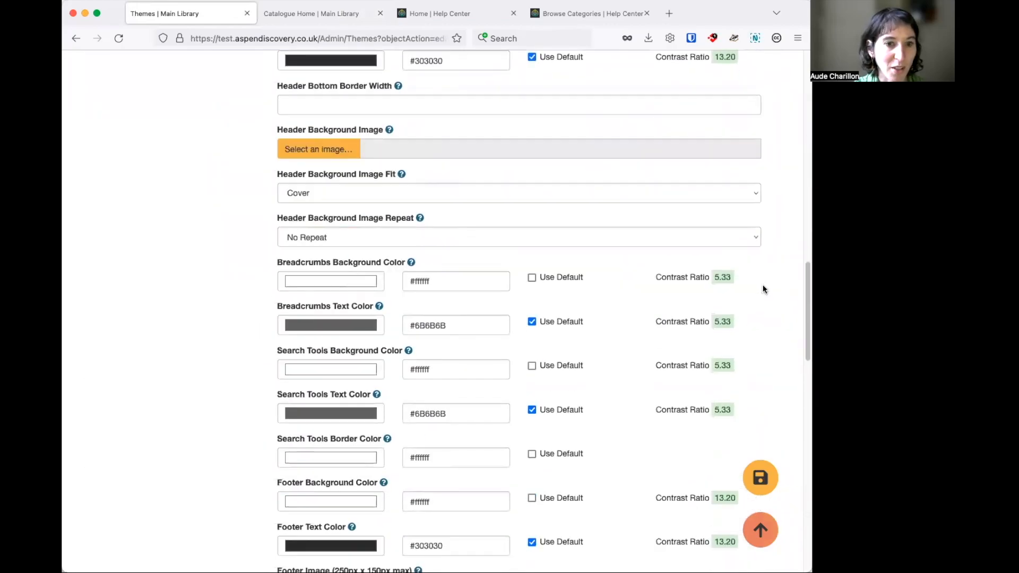
{"action": "scroll", "coordinate": [764, 289], "scroll_direction": "down", "scroll_amount": 11}
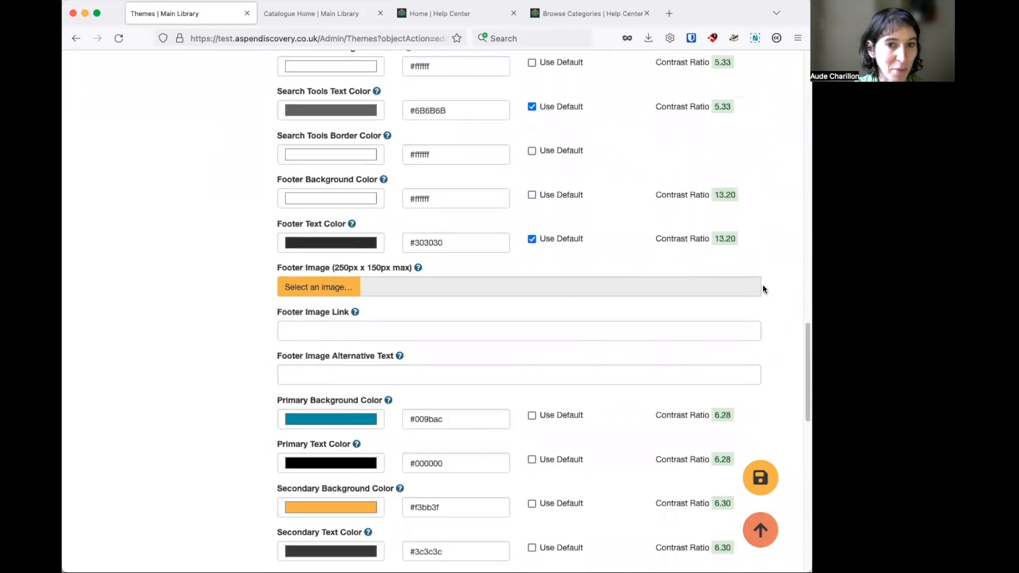
{"action": "scroll", "coordinate": [764, 300], "scroll_direction": "down", "scroll_amount": 11}
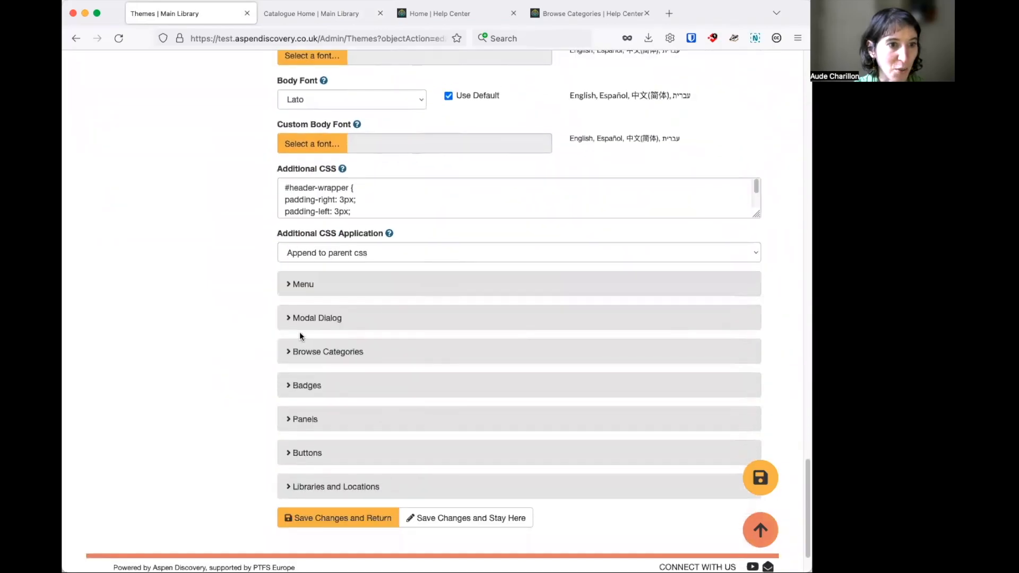
{"action": "left_click", "coordinate": [336, 352]}
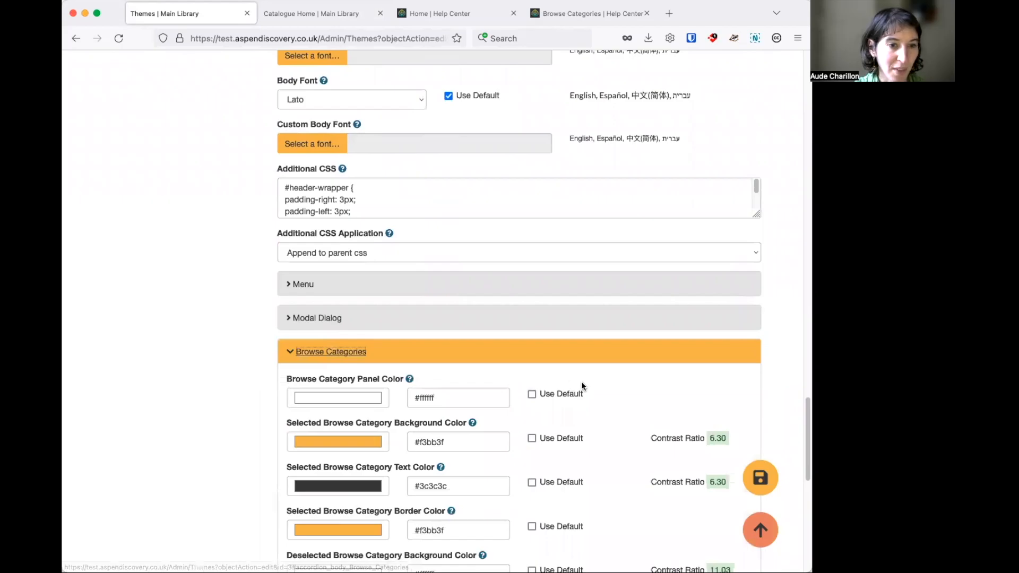
{"action": "scroll", "coordinate": [580, 381], "scroll_direction": "down", "scroll_amount": 2}
{"action": "scroll", "coordinate": [618, 380], "scroll_direction": "down", "scroll_amount": 10}
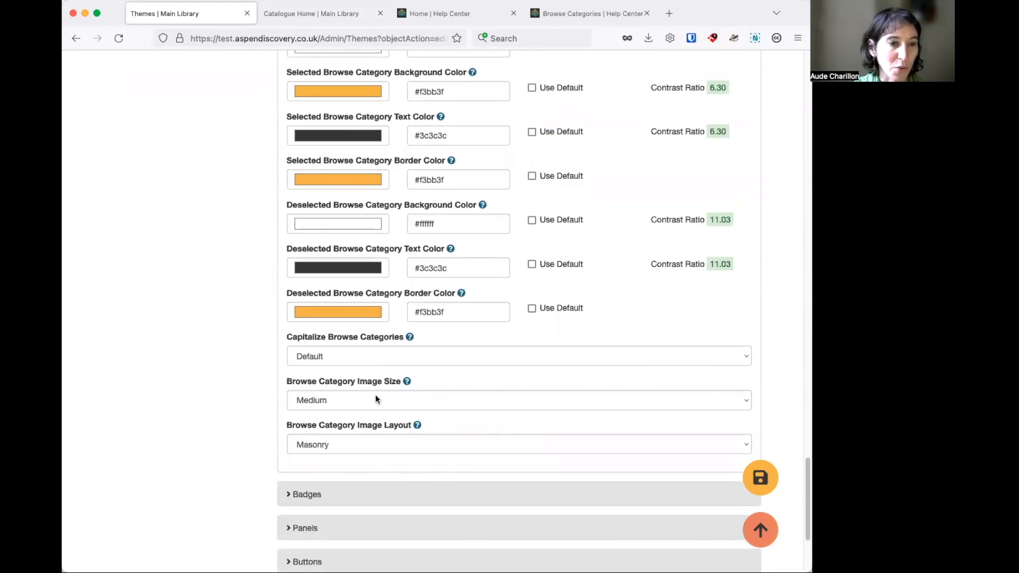
Step: Review the available options for Browse Category Image Size and Browse Category Image Layout without changing them
{"action": "left_click", "coordinate": [431, 399]}
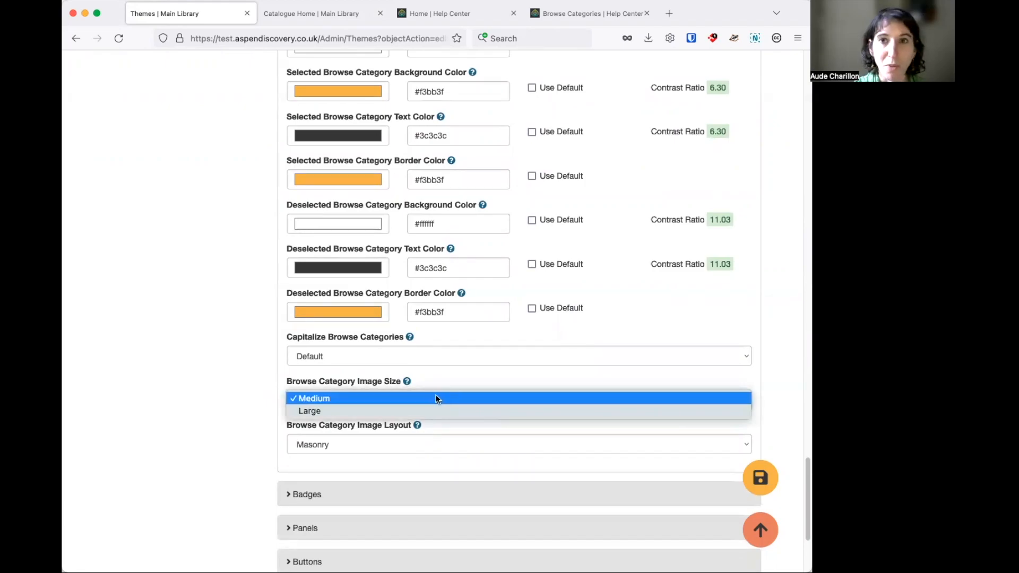
{"action": "left_click", "coordinate": [497, 378]}
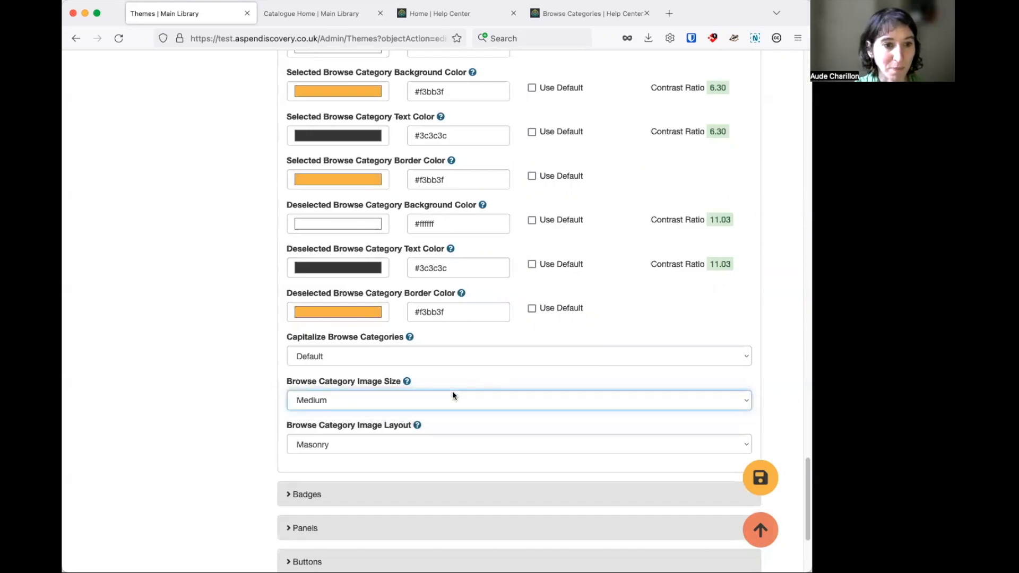
{"action": "left_click", "coordinate": [440, 444]}
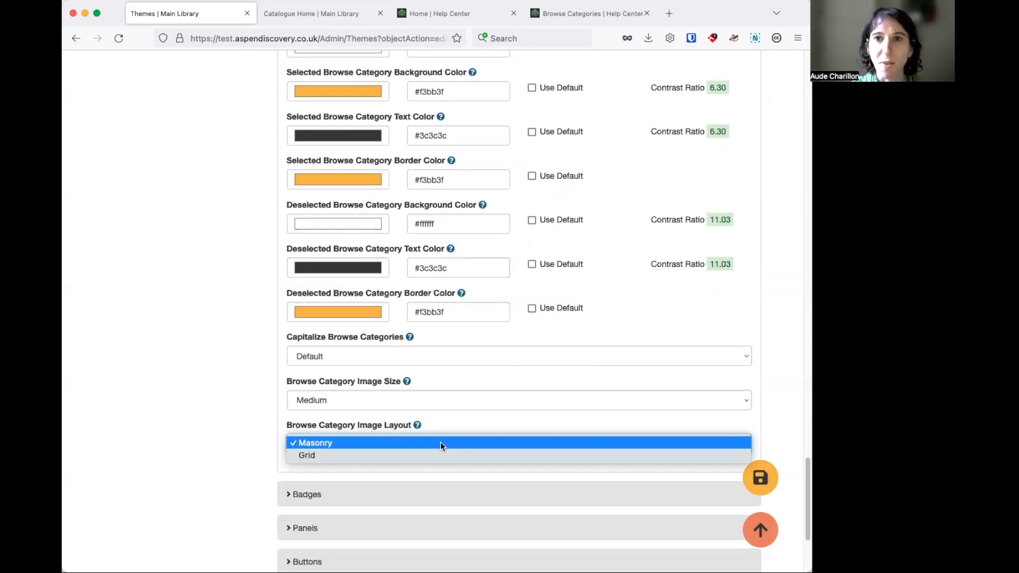
{"action": "left_click", "coordinate": [523, 417]}
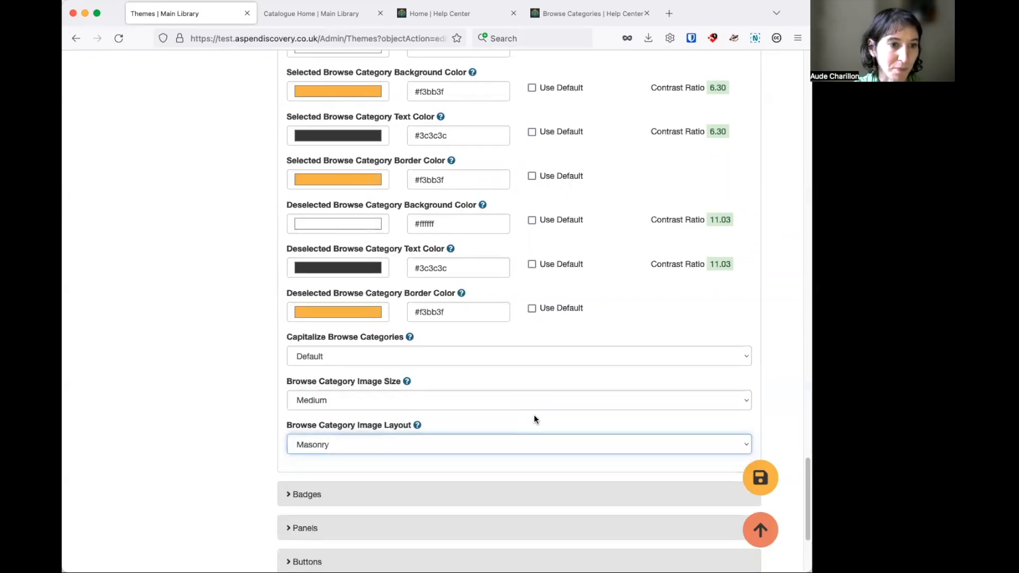
Step: Locate the theme's Cover Image Style setting and examine the book covers on the catalogue home page
{"action": "scroll", "coordinate": [602, 327], "scroll_direction": "up", "scroll_amount": 5}
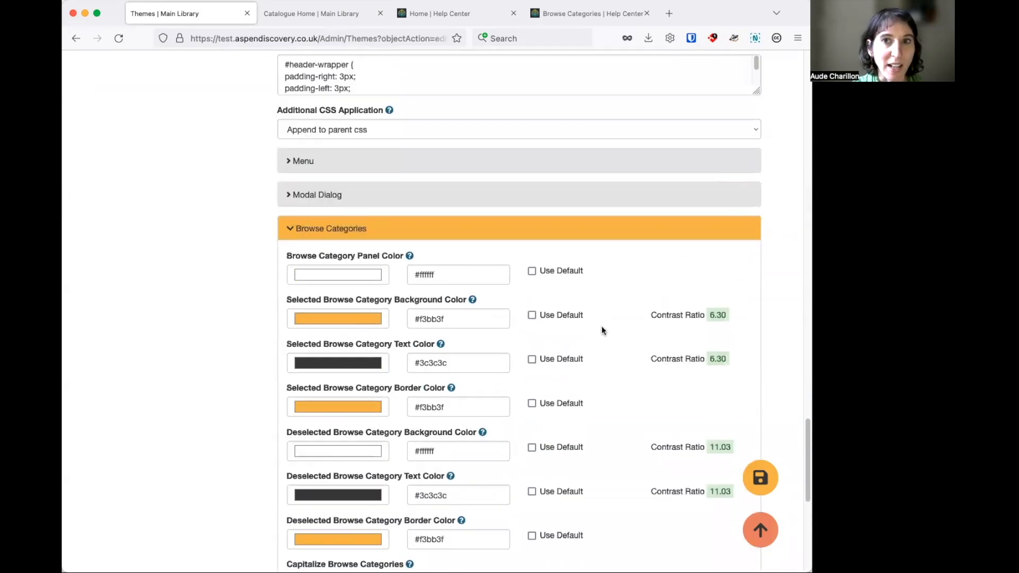
{"action": "scroll", "coordinate": [581, 323], "scroll_direction": "up", "scroll_amount": 6}
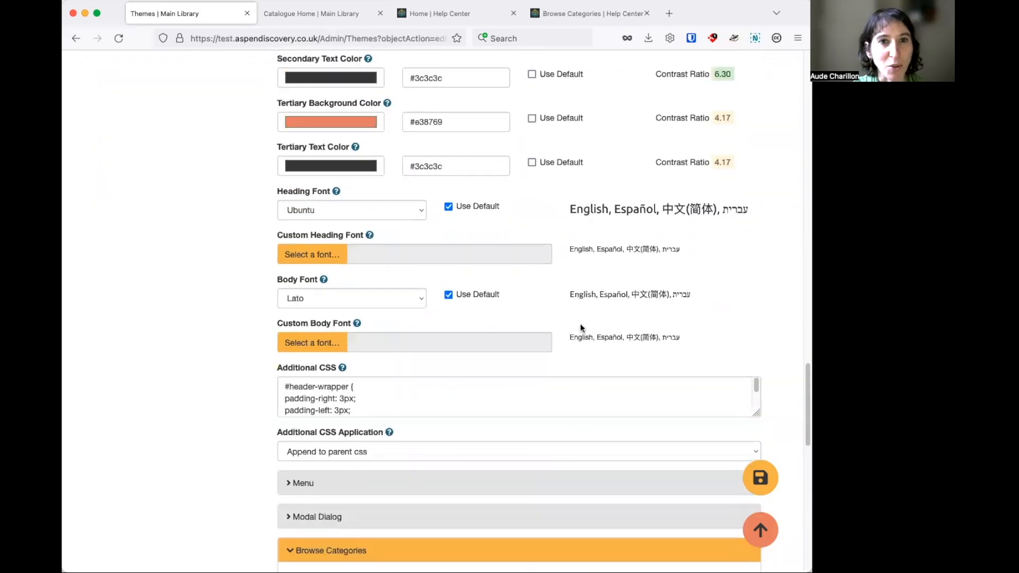
{"action": "scroll", "coordinate": [580, 323], "scroll_direction": "up", "scroll_amount": 7}
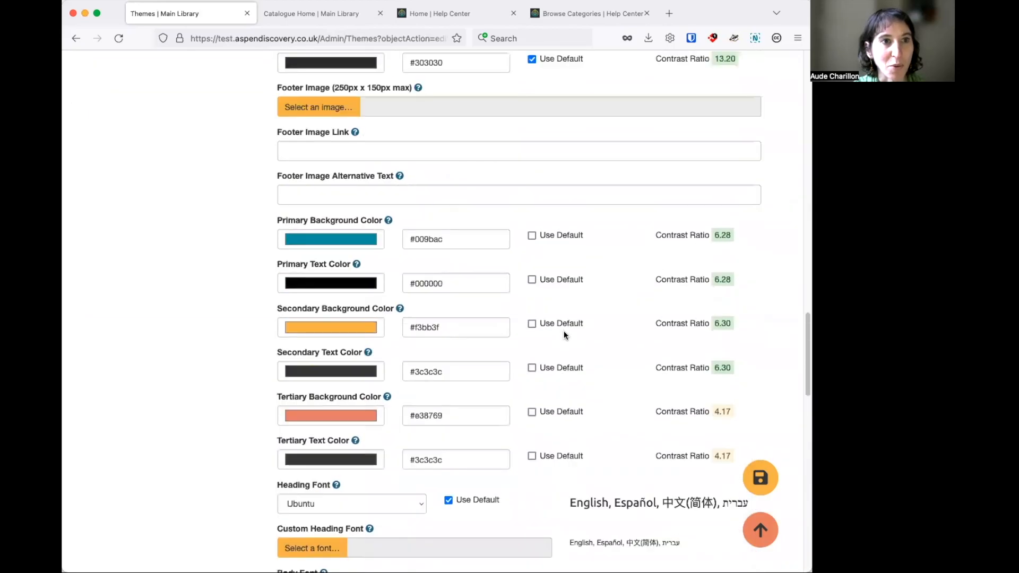
{"action": "scroll", "coordinate": [577, 333], "scroll_direction": "up", "scroll_amount": 8}
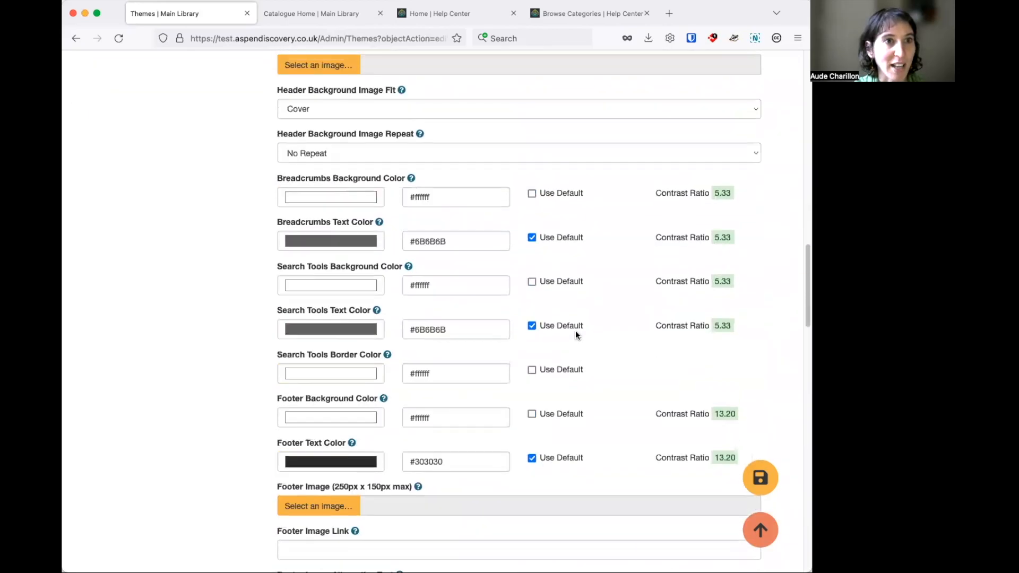
{"action": "scroll", "coordinate": [576, 334], "scroll_direction": "up", "scroll_amount": 8}
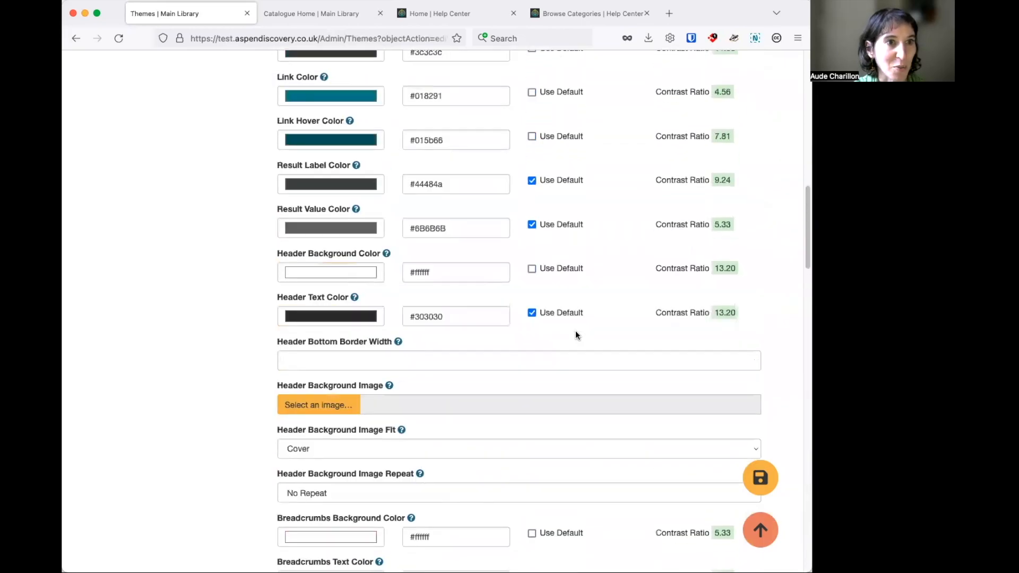
{"action": "scroll", "coordinate": [576, 334], "scroll_direction": "up", "scroll_amount": 8}
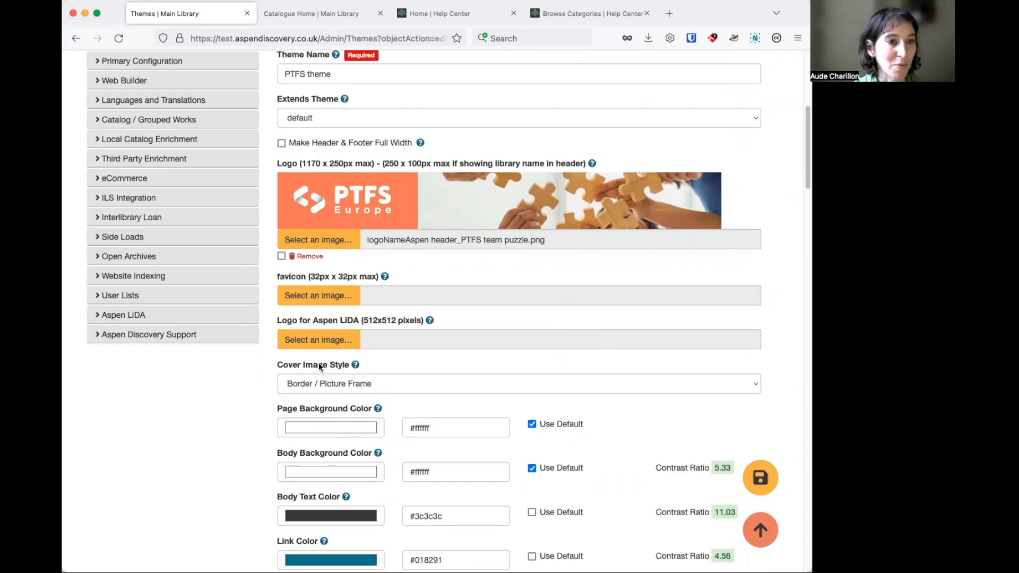
{"action": "left_click", "coordinate": [330, 14]}
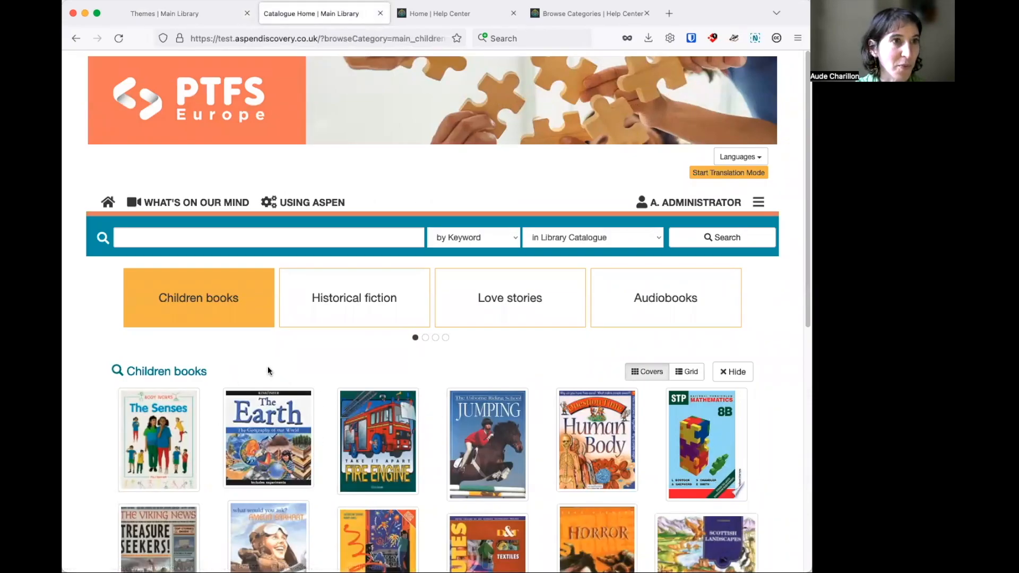
Step: Set the PTFS theme's Cover Image Style to Shadow / Floating and save the theme
{"action": "left_click", "coordinate": [197, 17]}
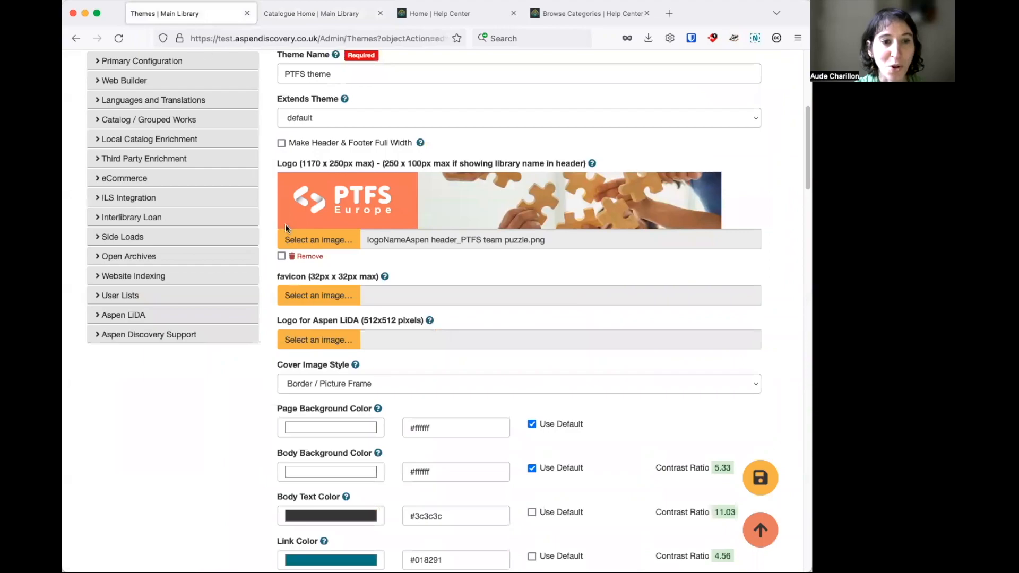
{"action": "left_click", "coordinate": [463, 382]}
{"action": "left_click", "coordinate": [437, 387]}
{"action": "left_click", "coordinate": [438, 395]}
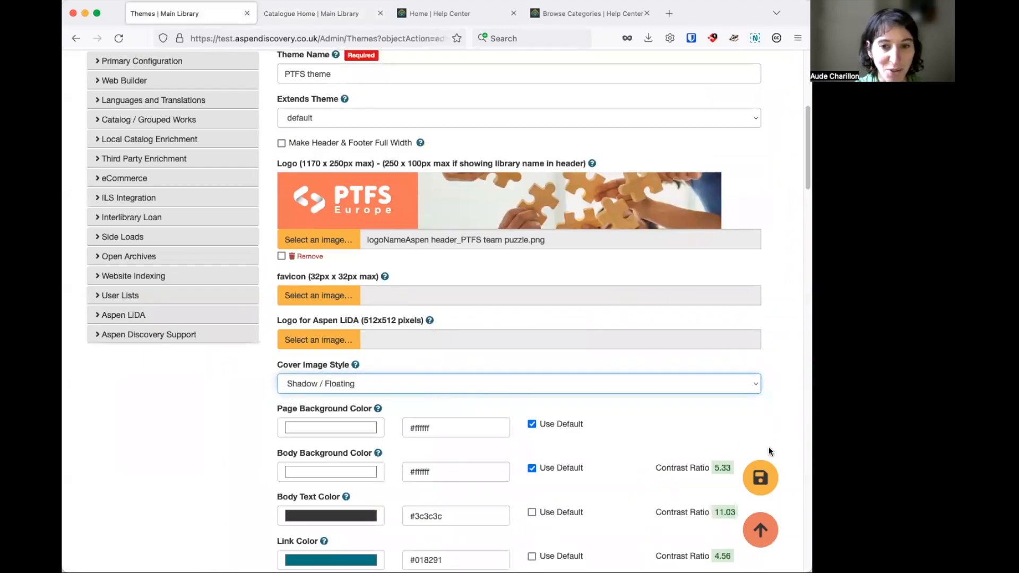
{"action": "left_click", "coordinate": [766, 478]}
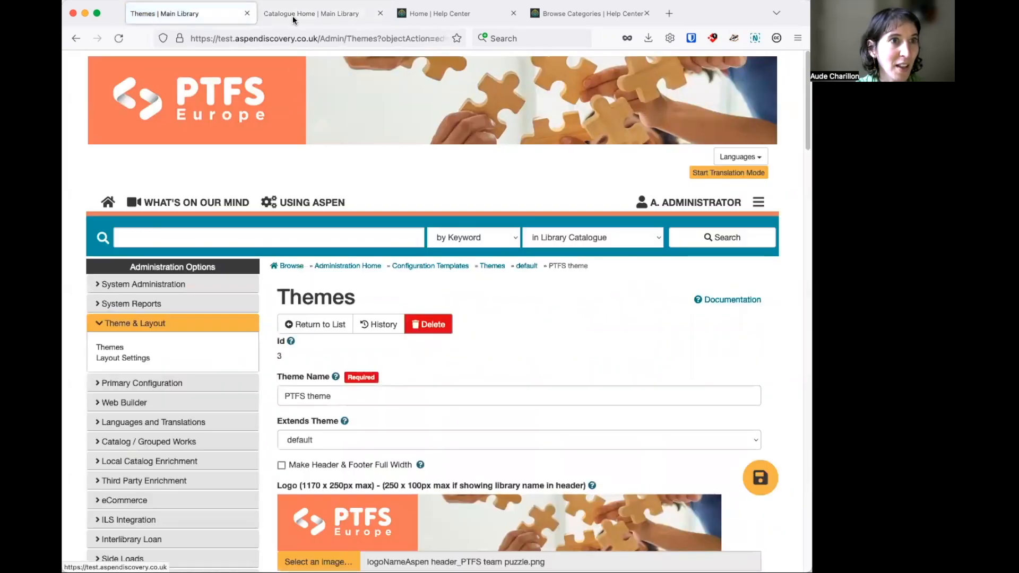
Step: Reload the catalogue home page and examine how the covers in the Children books category are displayed
{"action": "left_click", "coordinate": [279, 17]}
{"action": "left_click", "coordinate": [123, 38]}
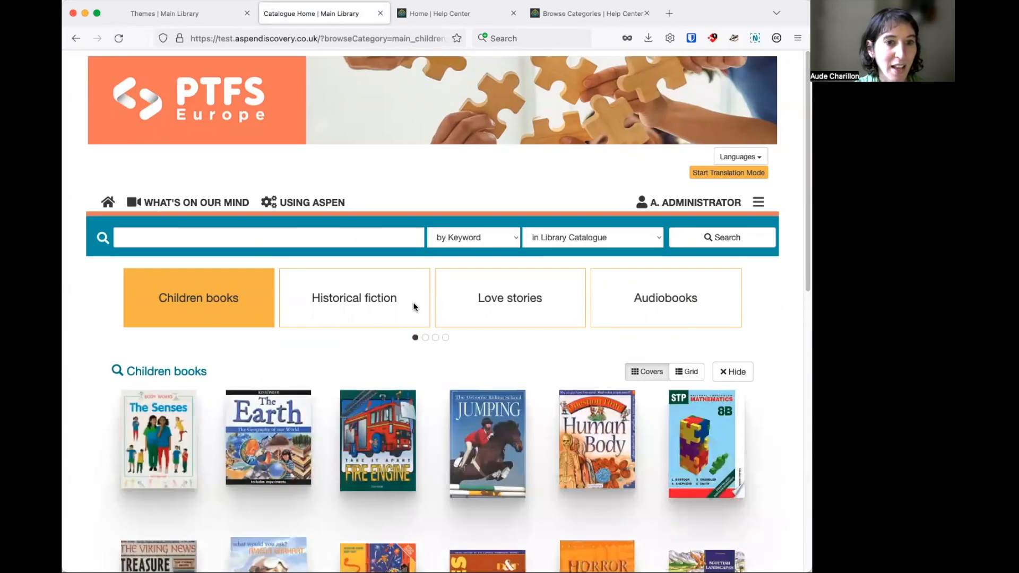
{"action": "scroll", "coordinate": [413, 302], "scroll_direction": "down", "scroll_amount": 1}
{"action": "scroll", "coordinate": [413, 295], "scroll_direction": "up", "scroll_amount": 1}
{"action": "scroll", "coordinate": [413, 295], "scroll_direction": "down", "scroll_amount": 2}
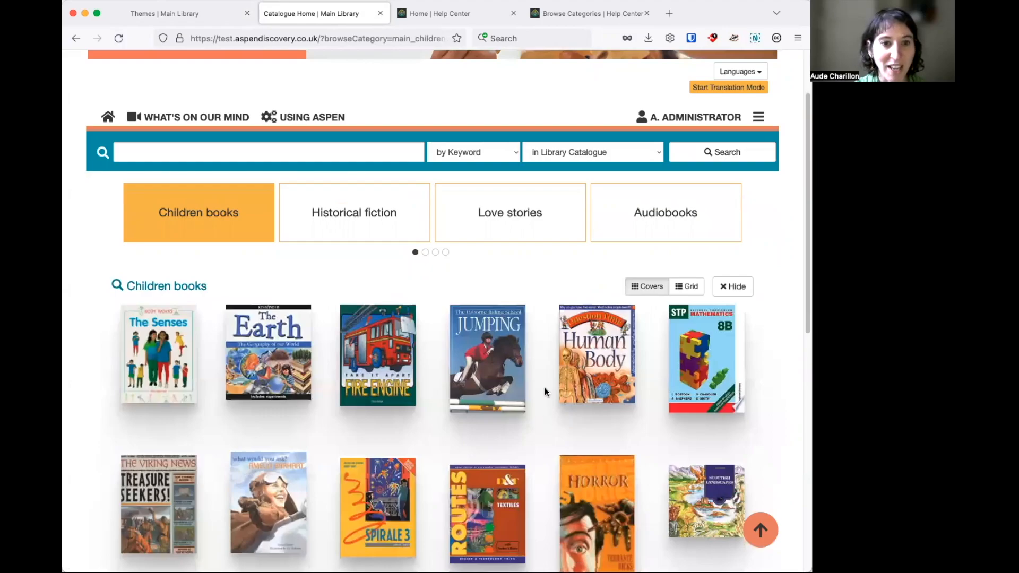
{"action": "scroll", "coordinate": [544, 388], "scroll_direction": "down", "scroll_amount": 1}
{"action": "scroll", "coordinate": [542, 368], "scroll_direction": "down", "scroll_amount": 1}
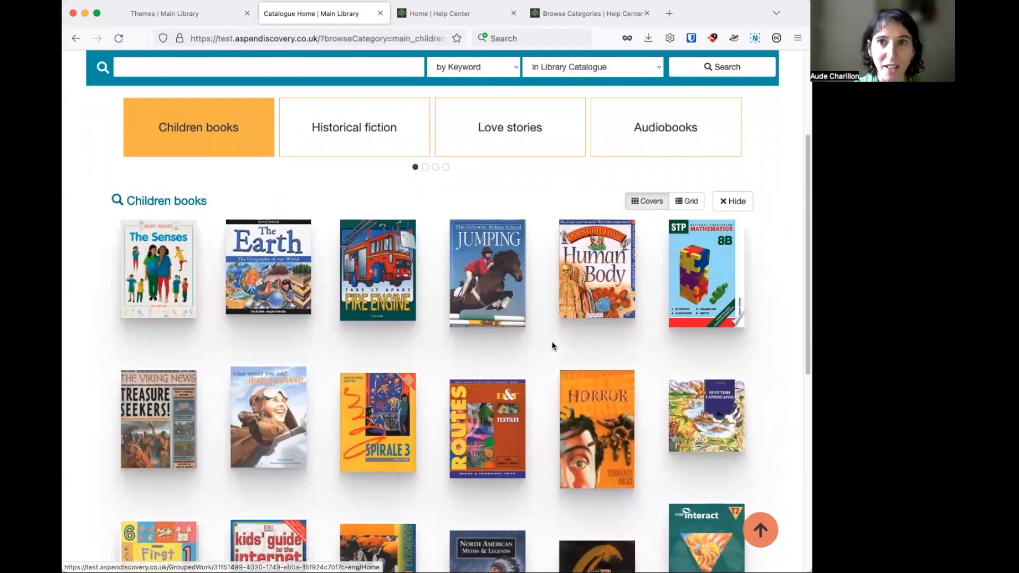
{"action": "scroll", "coordinate": [551, 345], "scroll_direction": "down", "scroll_amount": 4}
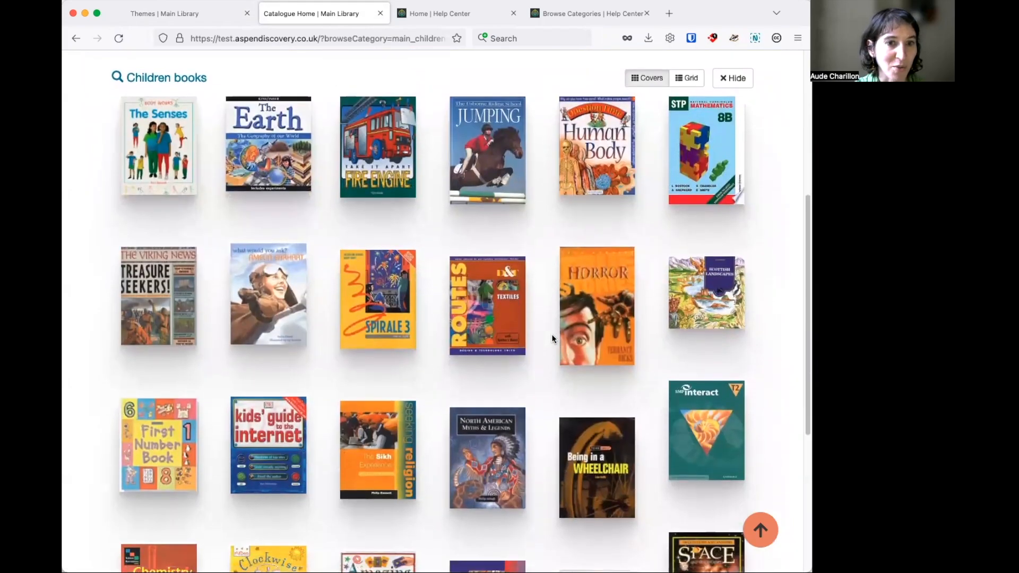
{"action": "scroll", "coordinate": [552, 335], "scroll_direction": "up", "scroll_amount": 6}
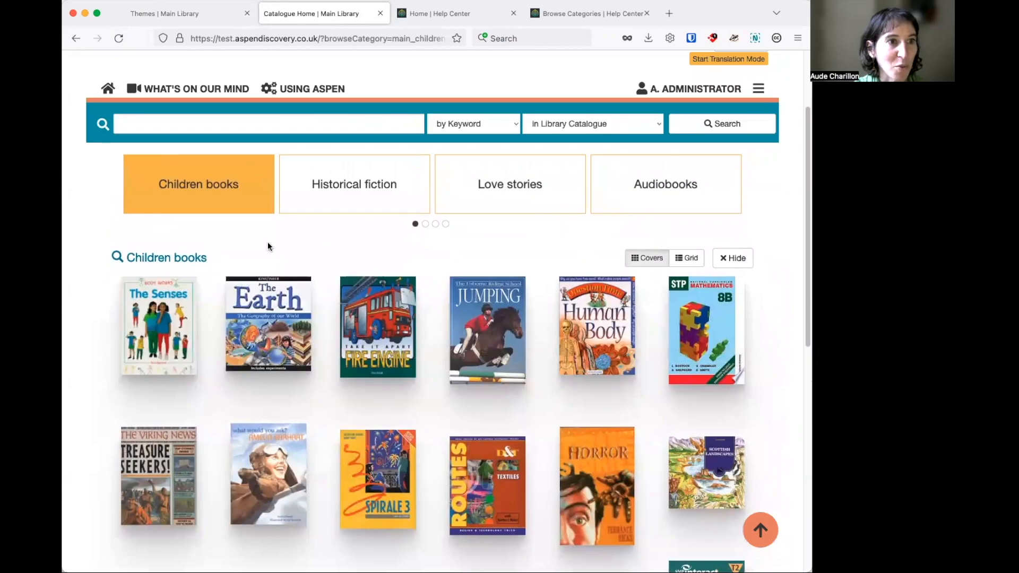
{"action": "scroll", "coordinate": [267, 244], "scroll_direction": "up", "scroll_amount": 1}
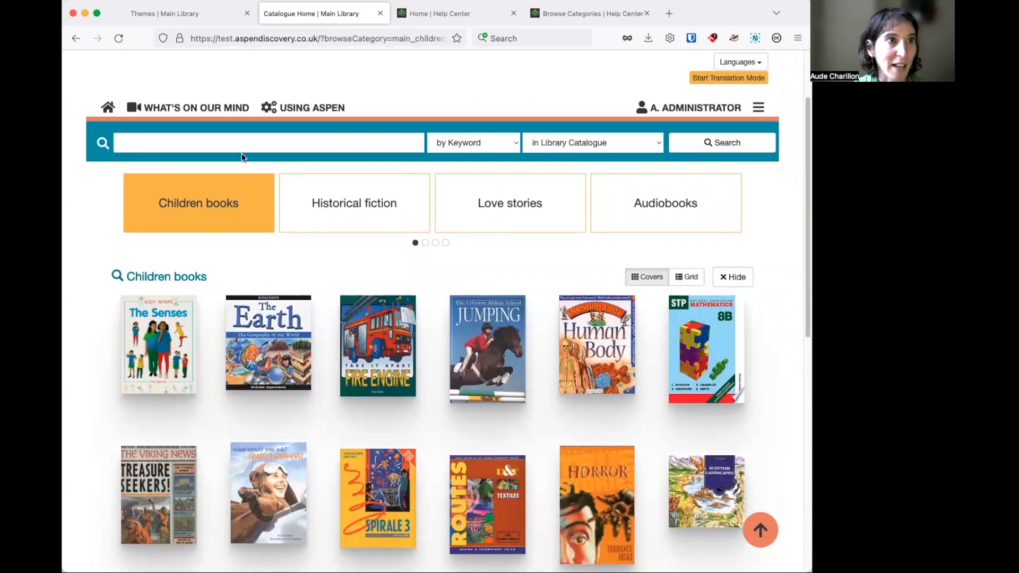
Step: Set the PTFS theme's Capitalize Browse Categories option to Force Uppercase and save the theme
{"action": "left_click", "coordinate": [200, 19]}
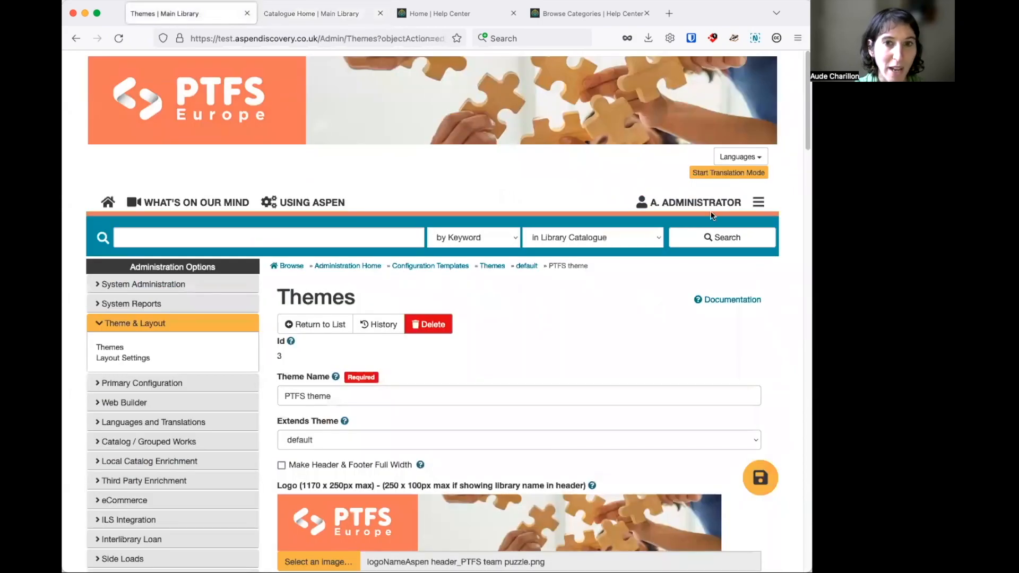
{"action": "scroll", "coordinate": [787, 353], "scroll_direction": "down", "scroll_amount": 15}
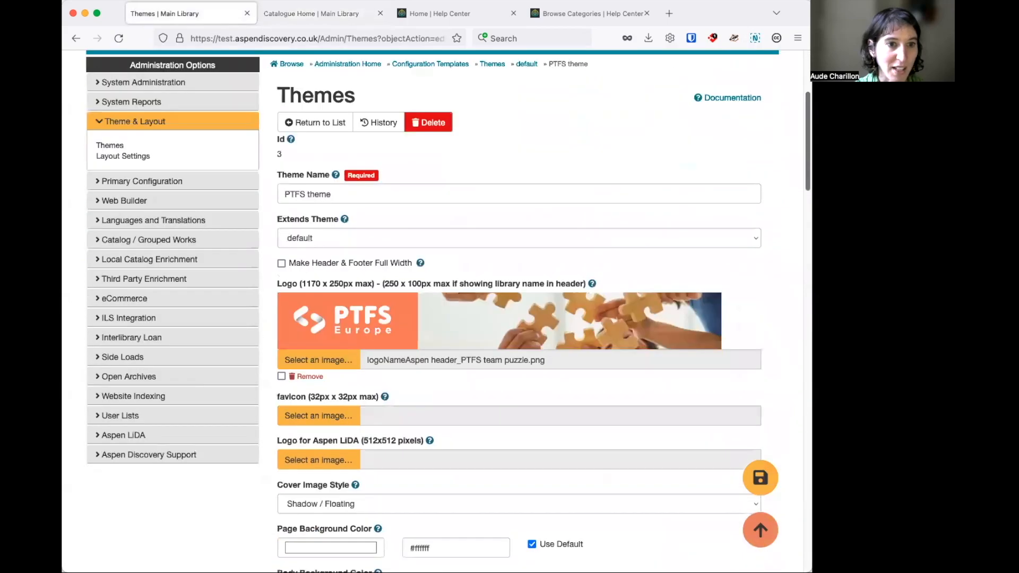
{"action": "scroll", "coordinate": [787, 353], "scroll_direction": "down", "scroll_amount": 15}
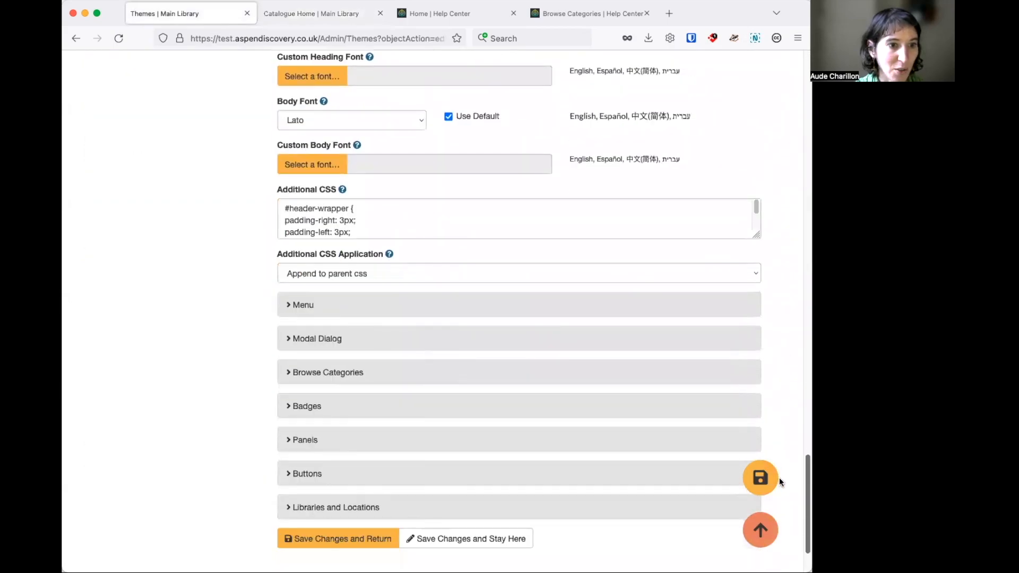
{"action": "left_click", "coordinate": [358, 371]}
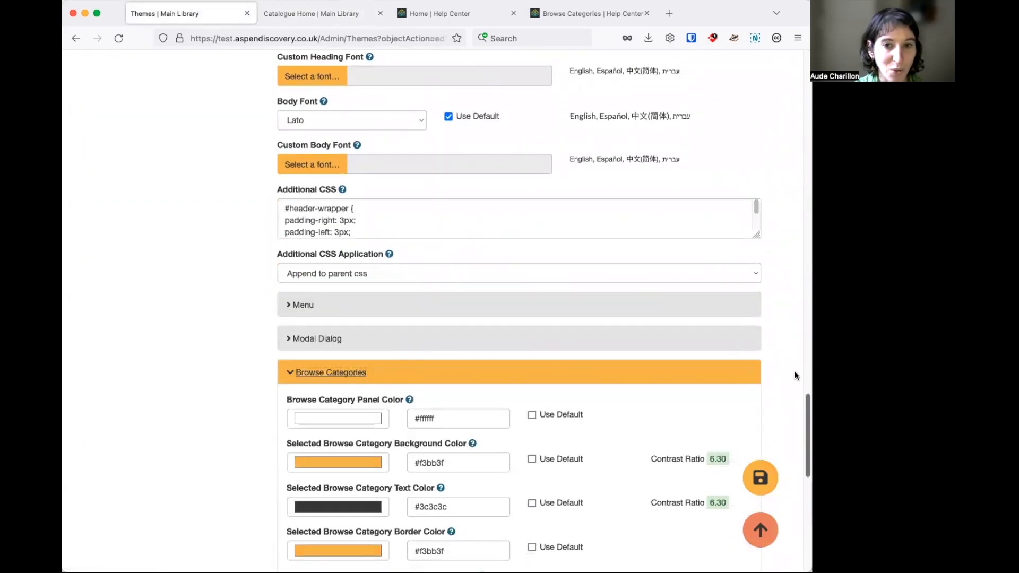
{"action": "scroll", "coordinate": [693, 374], "scroll_direction": "down", "scroll_amount": 4}
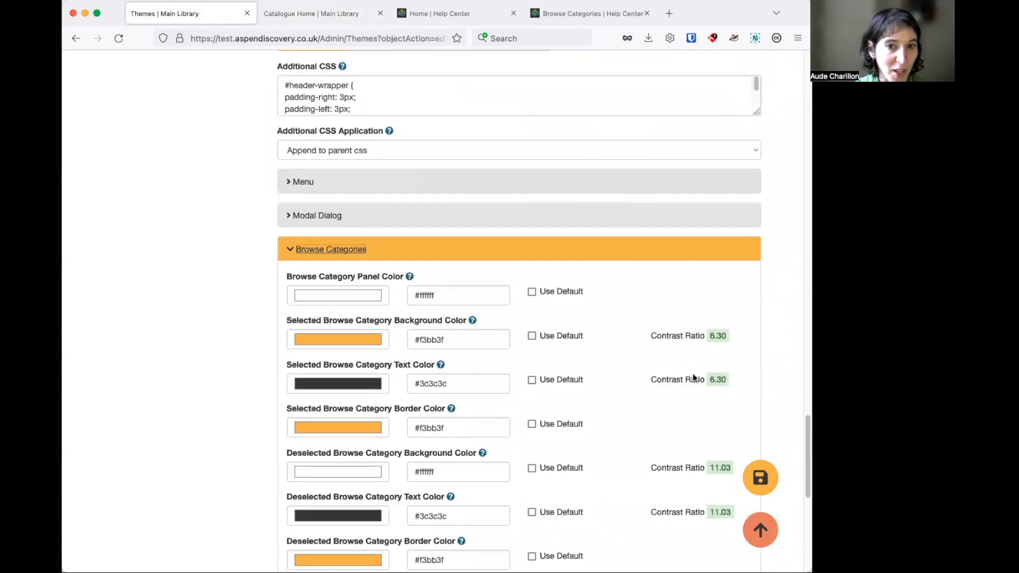
{"action": "scroll", "coordinate": [692, 370], "scroll_direction": "down", "scroll_amount": 5}
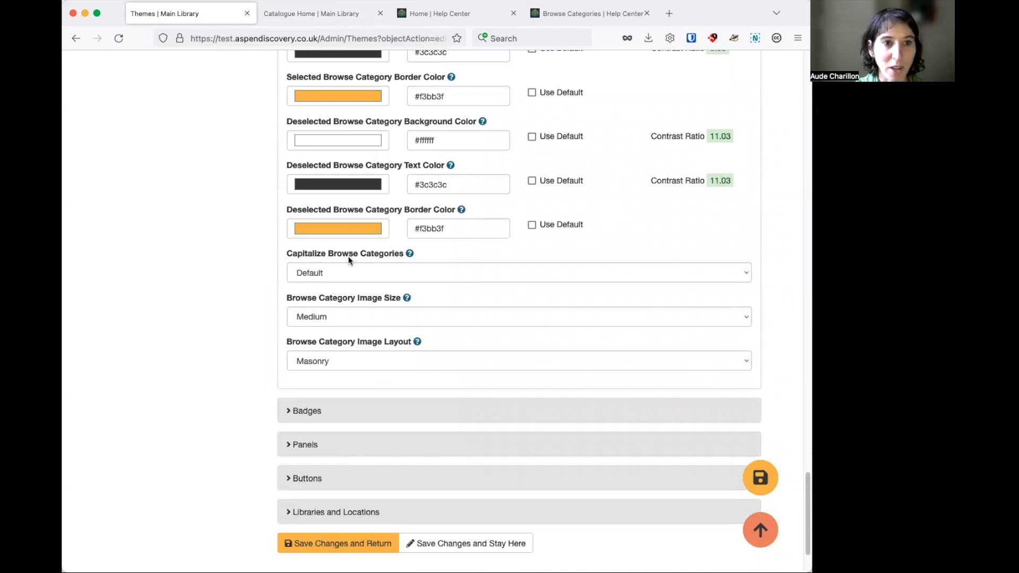
{"action": "left_click", "coordinate": [470, 274]}
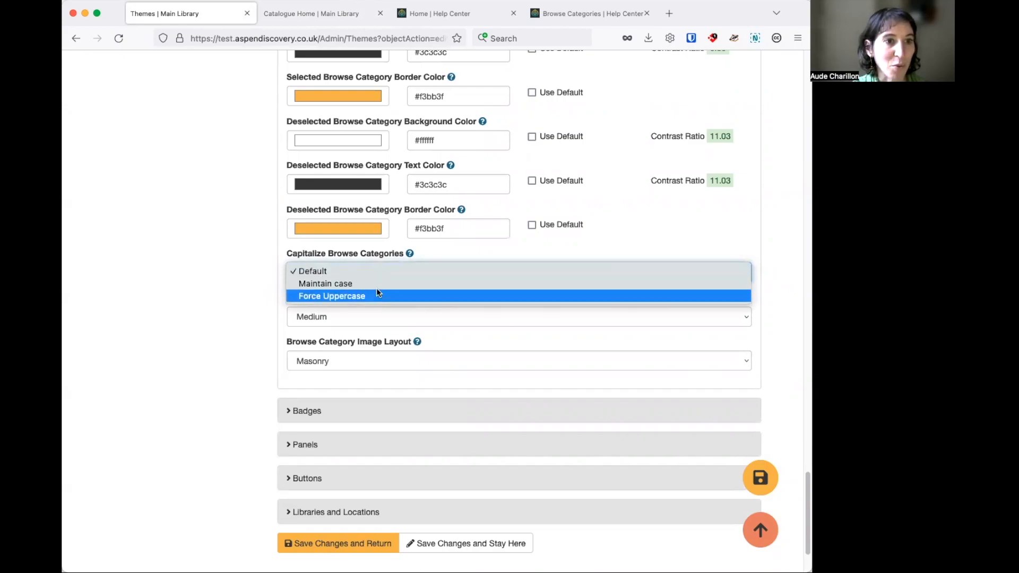
{"action": "left_click", "coordinate": [425, 295]}
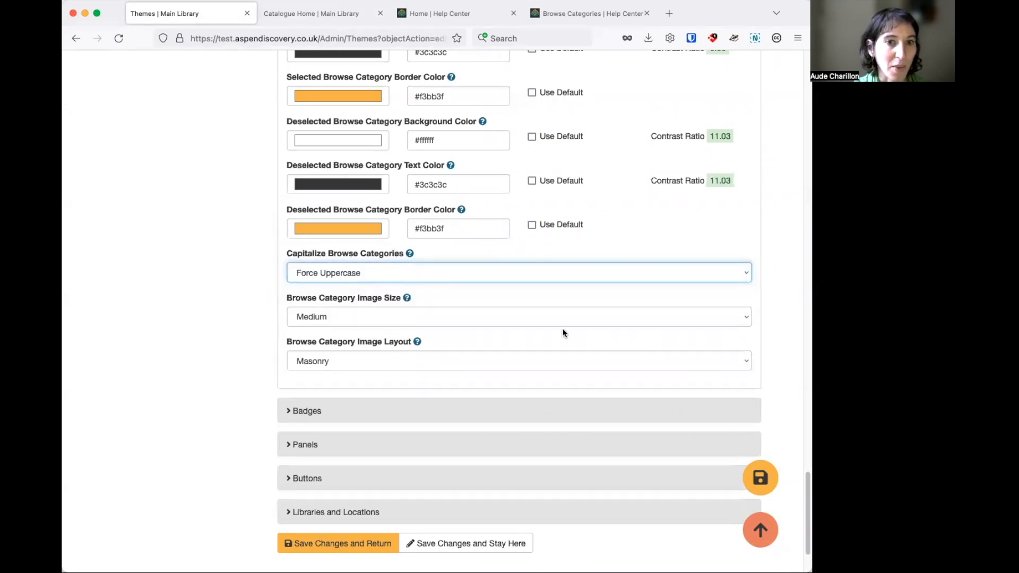
{"action": "left_click", "coordinate": [767, 476]}
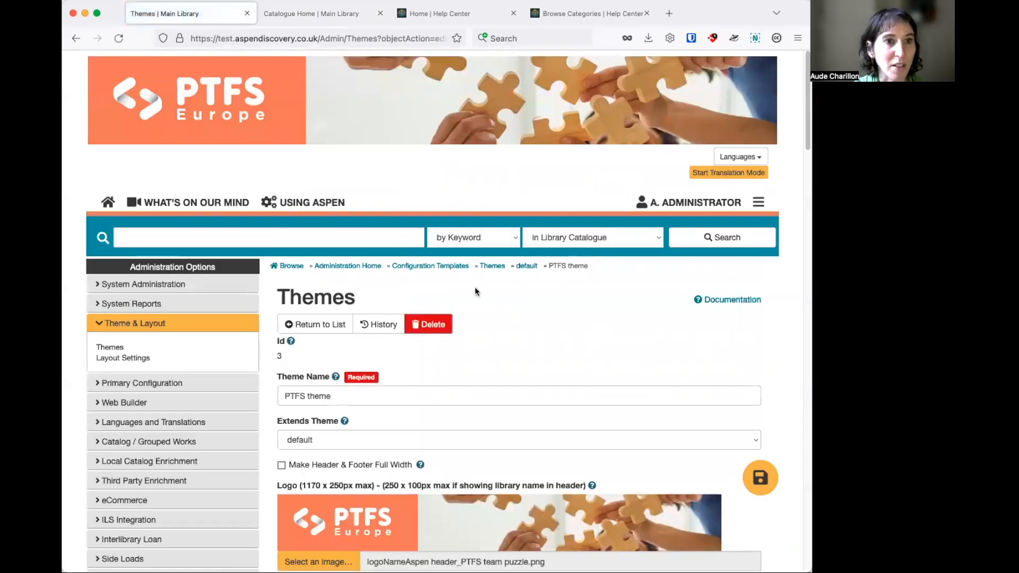
Step: Reload the catalogue home page, examine the browse category titles and select the Audiobooks category
{"action": "left_click", "coordinate": [319, 21]}
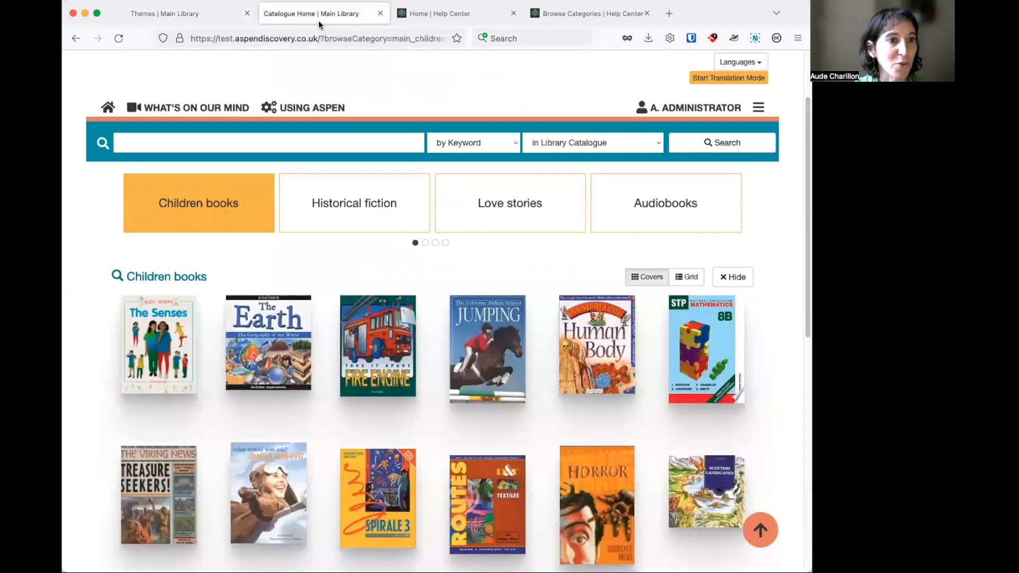
{"action": "left_click", "coordinate": [118, 38]}
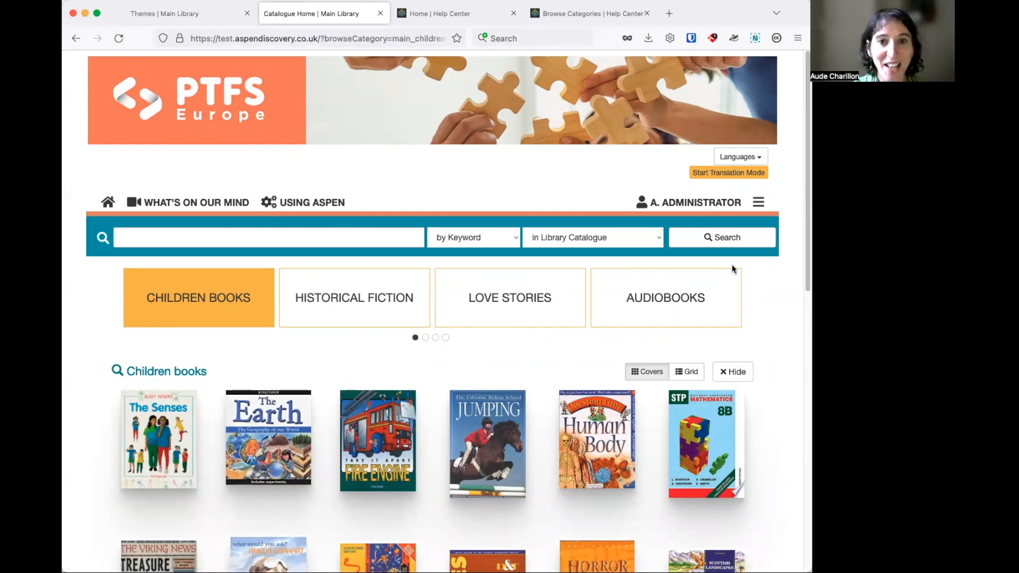
{"action": "left_click", "coordinate": [596, 298]}
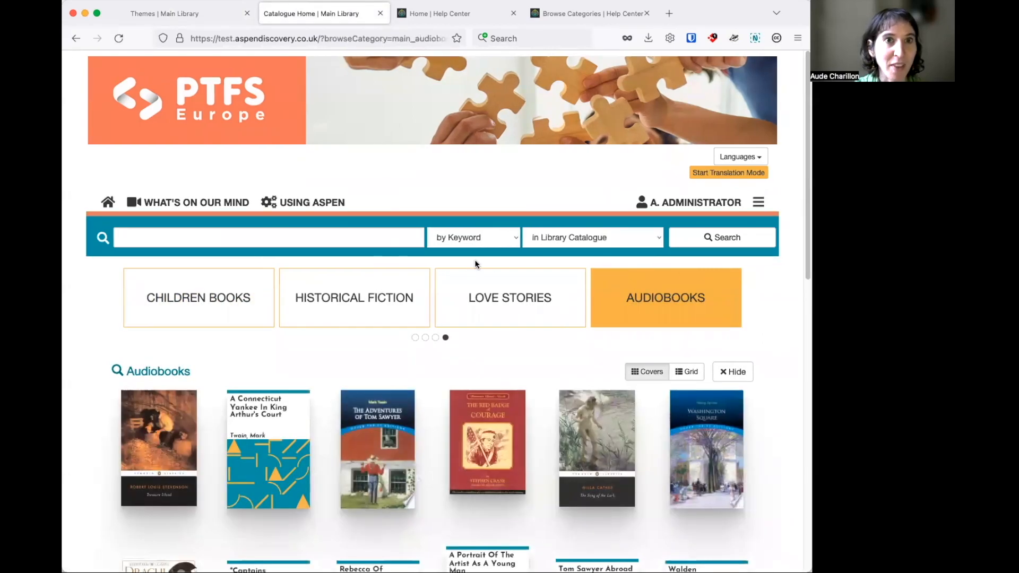
Step: Switch to the Aspen Discovery Help Center and open its Theme & Layout documentation
{"action": "left_click", "coordinate": [468, 14]}
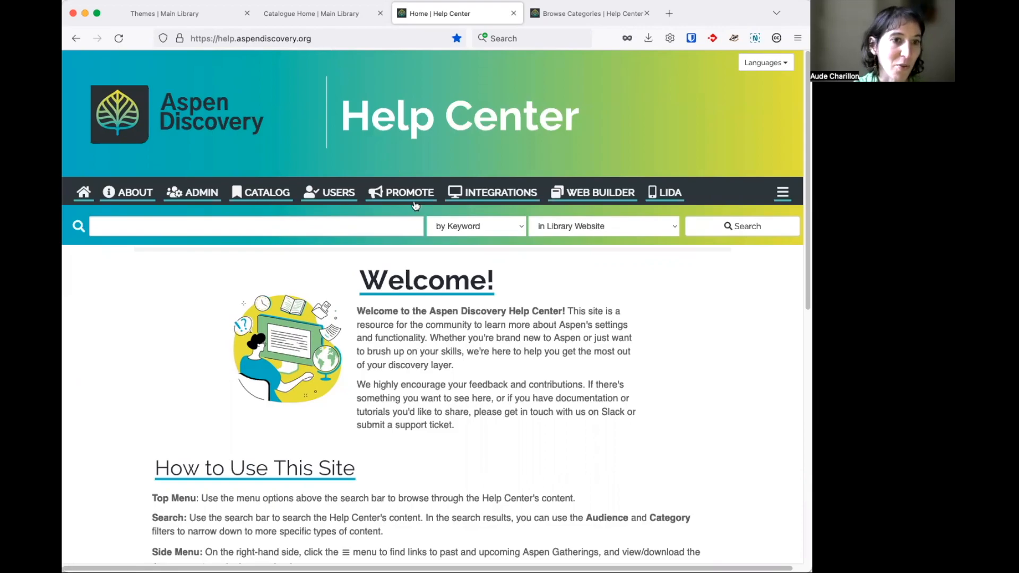
{"action": "left_click", "coordinate": [205, 194]}
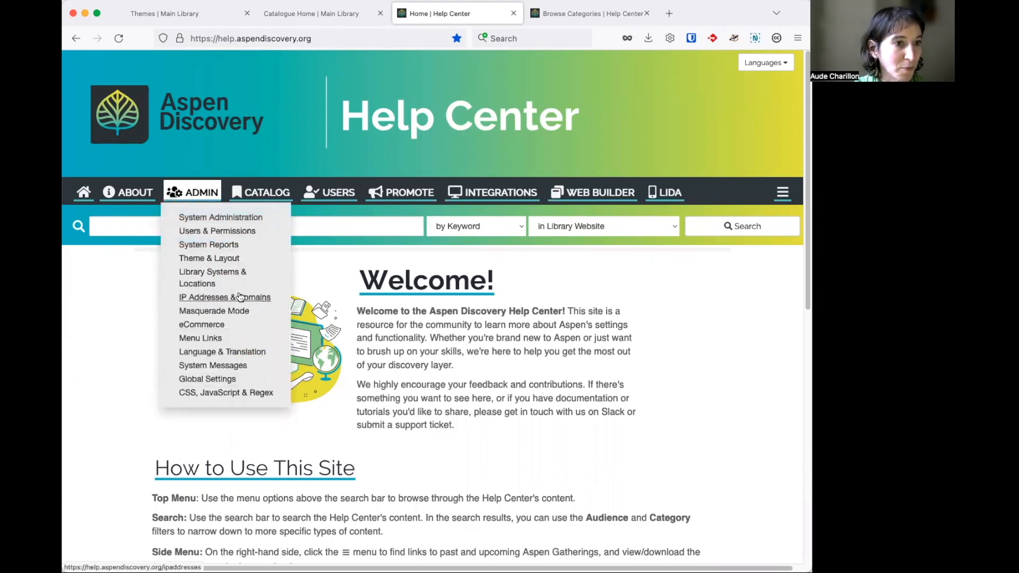
{"action": "left_click", "coordinate": [232, 259]}
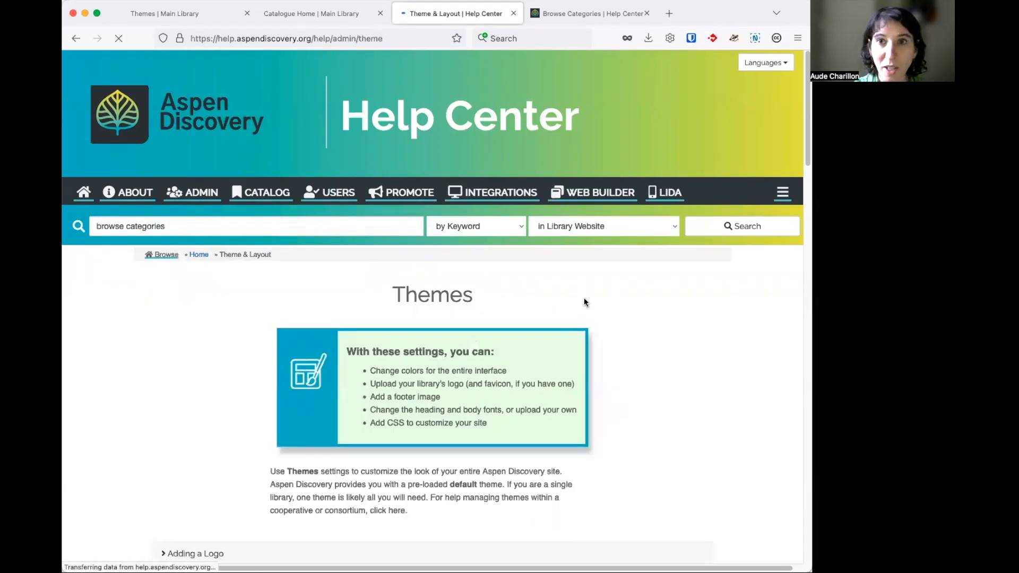
Step: Find the Round Browse Categories instructions in the CSS section and copy the complete code snippet
{"action": "scroll", "coordinate": [585, 287], "scroll_direction": "down", "scroll_amount": 2}
{"action": "scroll", "coordinate": [582, 281], "scroll_direction": "down", "scroll_amount": 5}
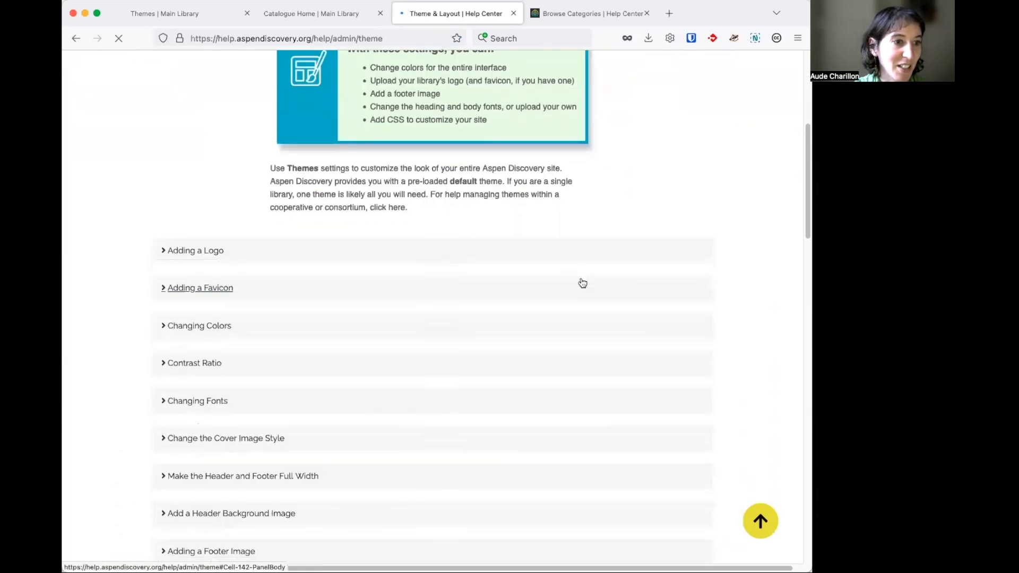
{"action": "scroll", "coordinate": [678, 249], "scroll_direction": "down", "scroll_amount": 9}
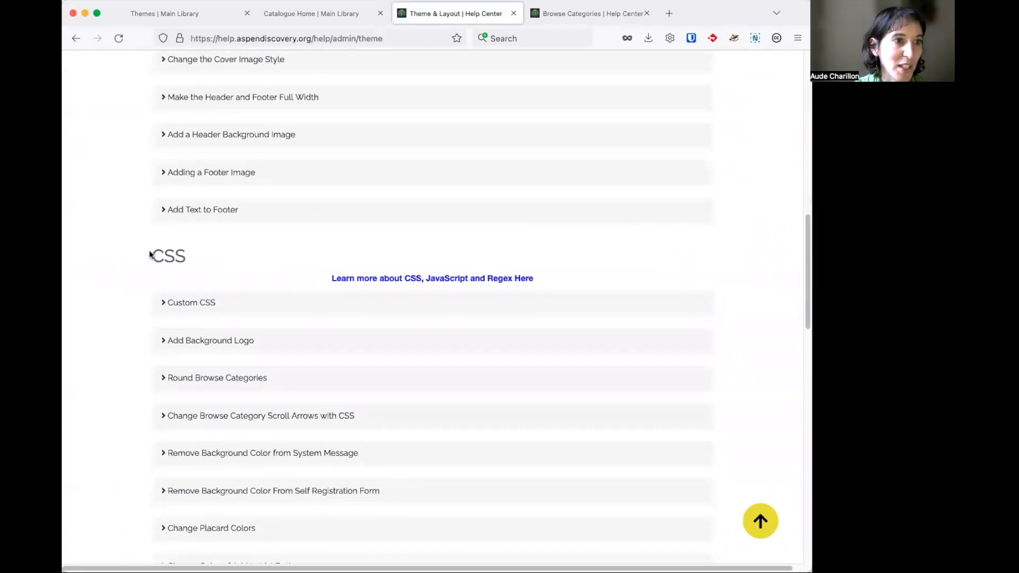
{"action": "scroll", "coordinate": [268, 269], "scroll_direction": "down", "scroll_amount": 2}
{"action": "scroll", "coordinate": [276, 277], "scroll_direction": "down", "scroll_amount": 2}
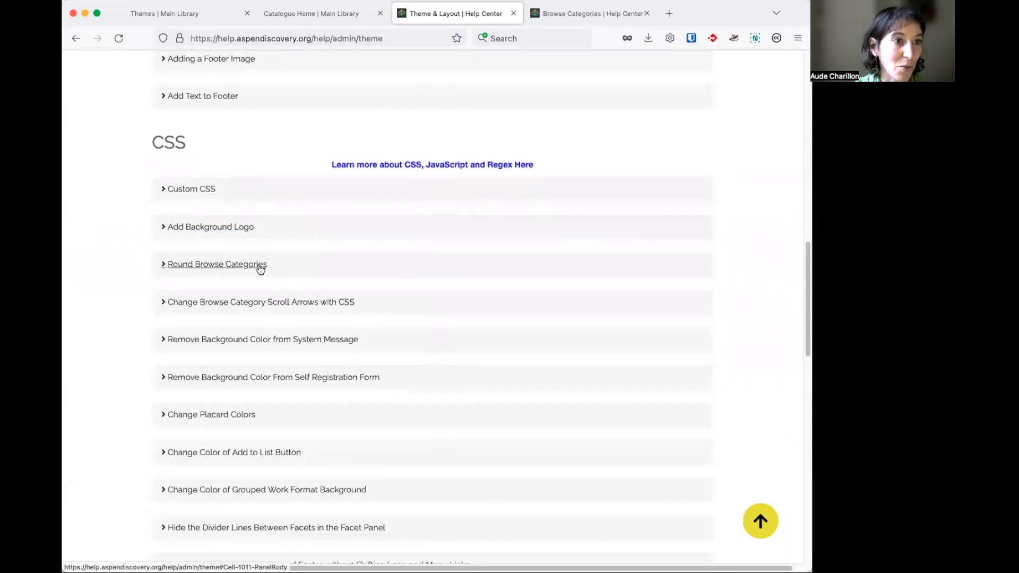
{"action": "left_click", "coordinate": [253, 268]}
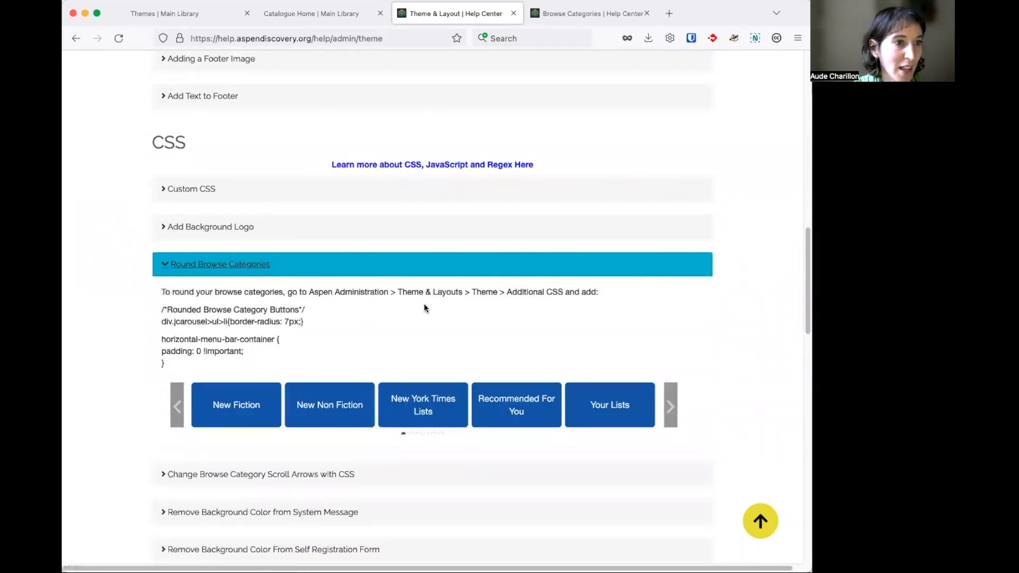
{"action": "scroll", "coordinate": [423, 302], "scroll_direction": "down", "scroll_amount": 1}
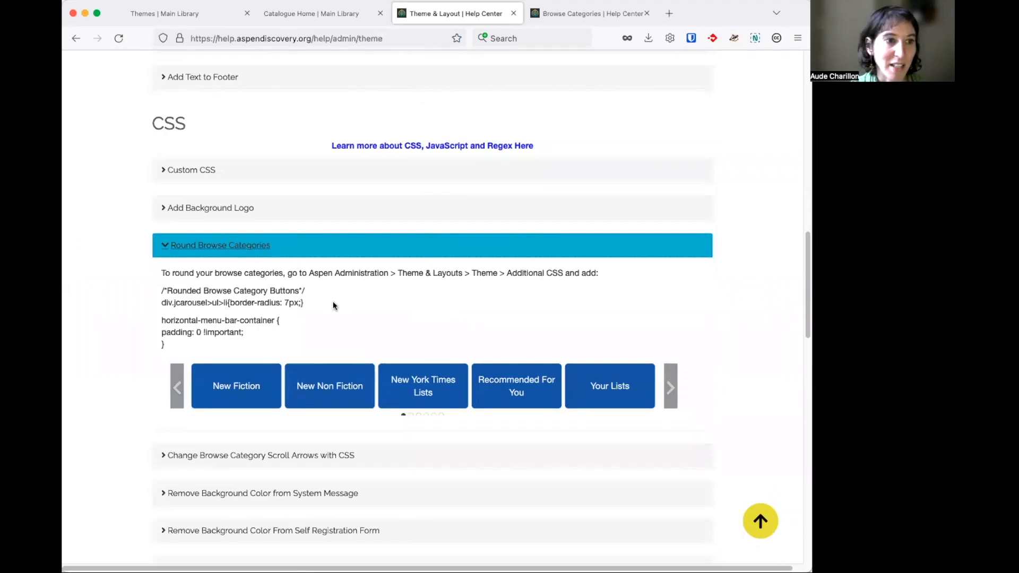
{"action": "left_click_drag", "start_coordinate": [160, 288], "coordinate": [210, 340]}
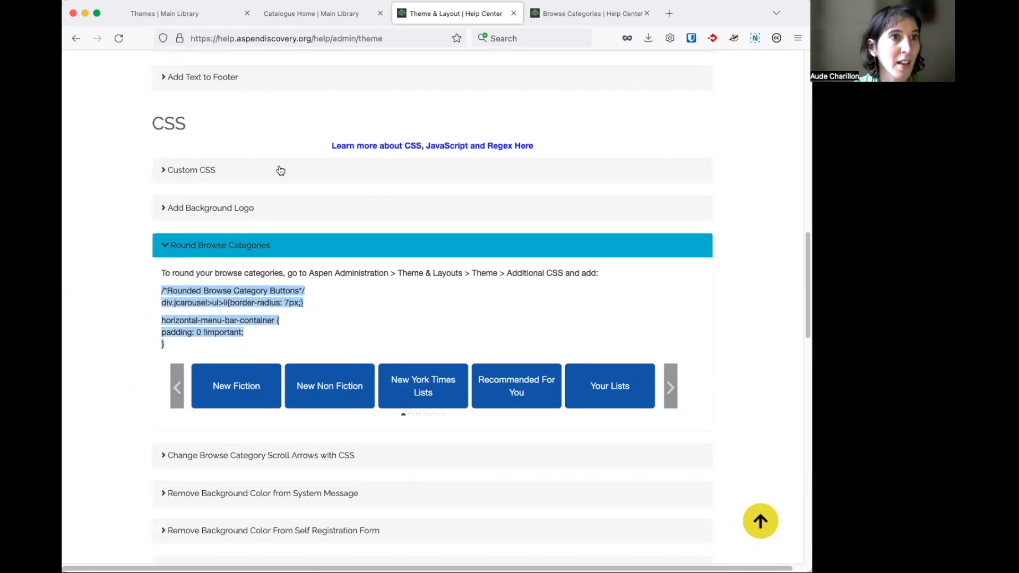
Step: Return to the PTFS theme, enlarge its Additional CSS box and place the cursor before the #header-wrapper rule
{"action": "left_click", "coordinate": [183, 16]}
{"action": "scroll", "coordinate": [543, 347], "scroll_direction": "down", "scroll_amount": 6}
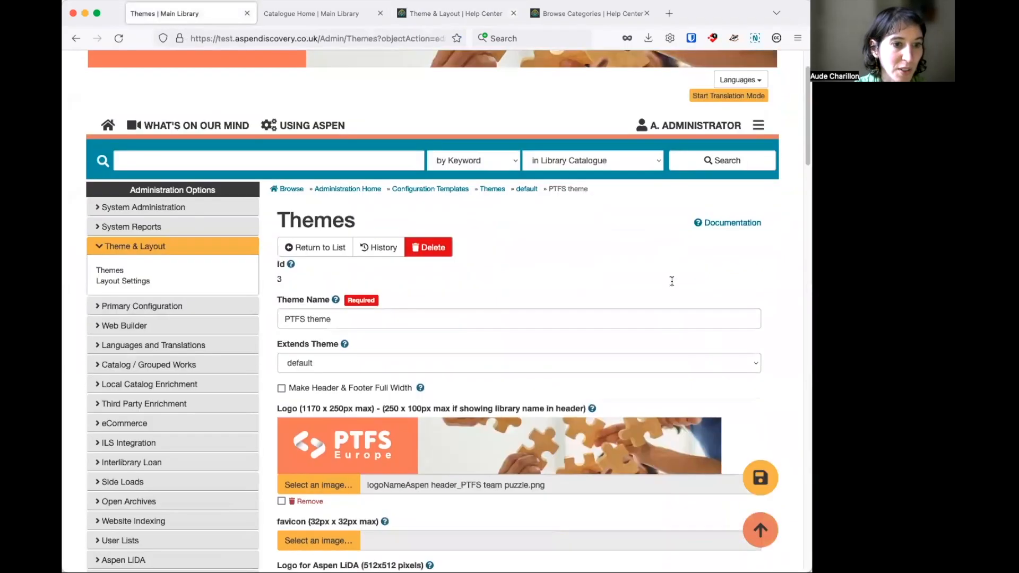
{"action": "scroll", "coordinate": [605, 271], "scroll_direction": "down", "scroll_amount": 8}
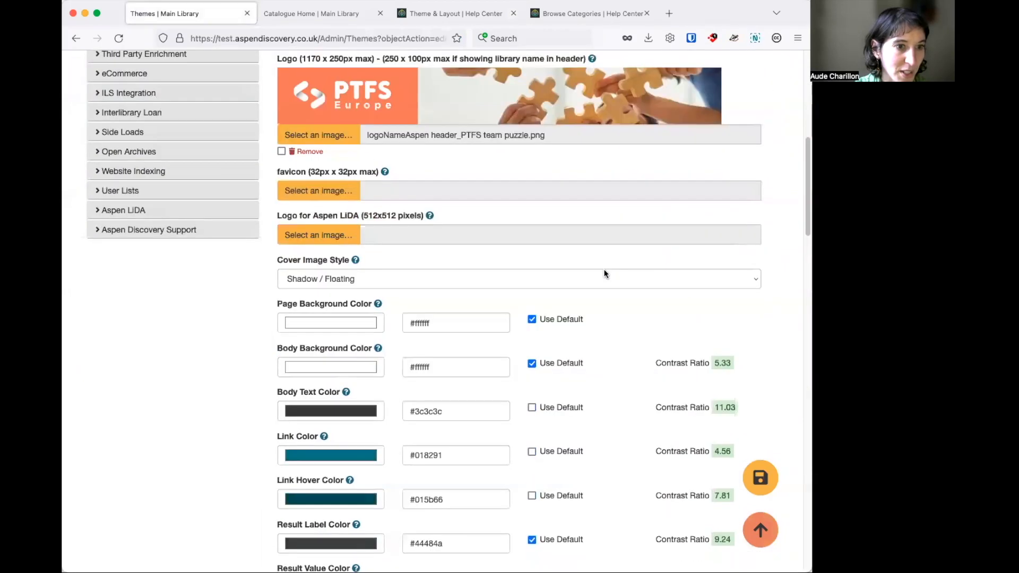
{"action": "scroll", "coordinate": [606, 271], "scroll_direction": "down", "scroll_amount": 7}
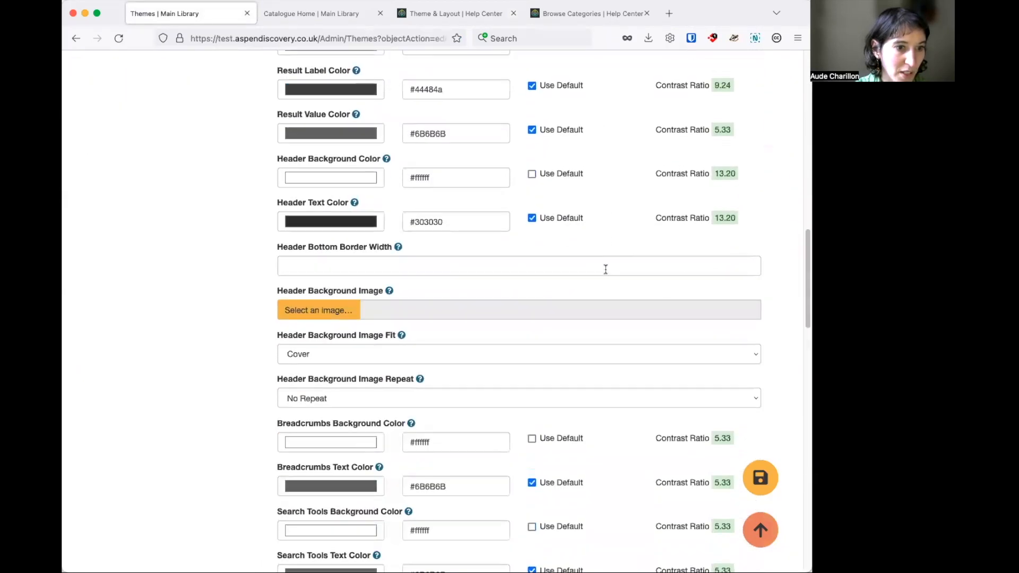
{"action": "scroll", "coordinate": [608, 274], "scroll_direction": "down", "scroll_amount": 11}
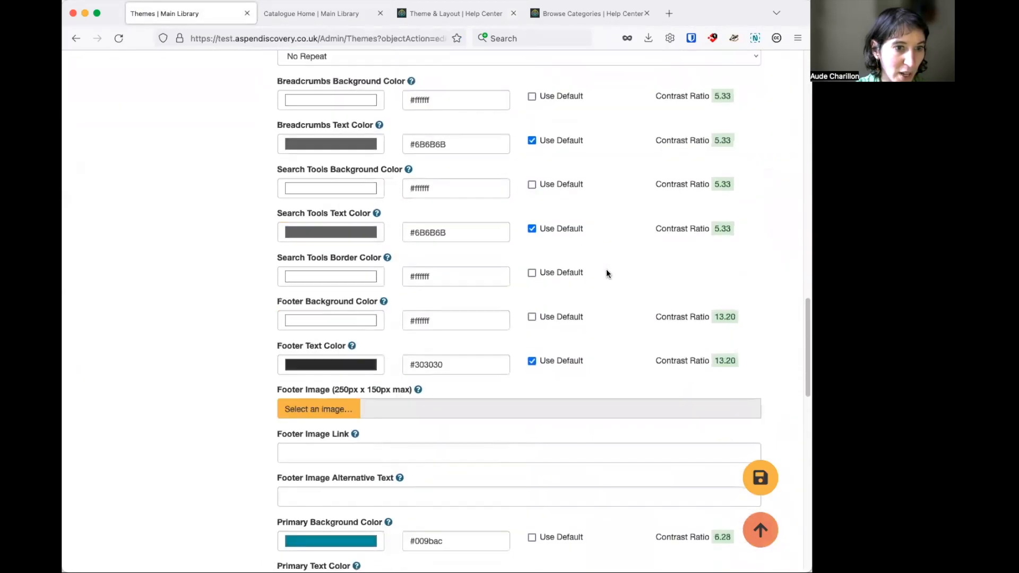
{"action": "scroll", "coordinate": [608, 273], "scroll_direction": "down", "scroll_amount": 2}
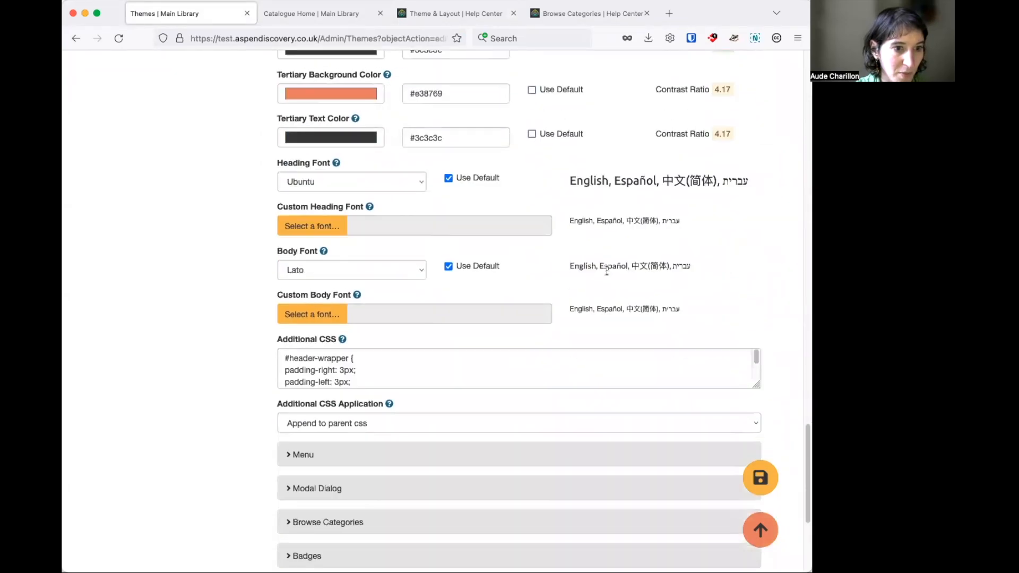
{"action": "left_click_drag", "start_coordinate": [759, 386], "coordinate": [764, 442]}
{"action": "left_click", "coordinate": [281, 359]}
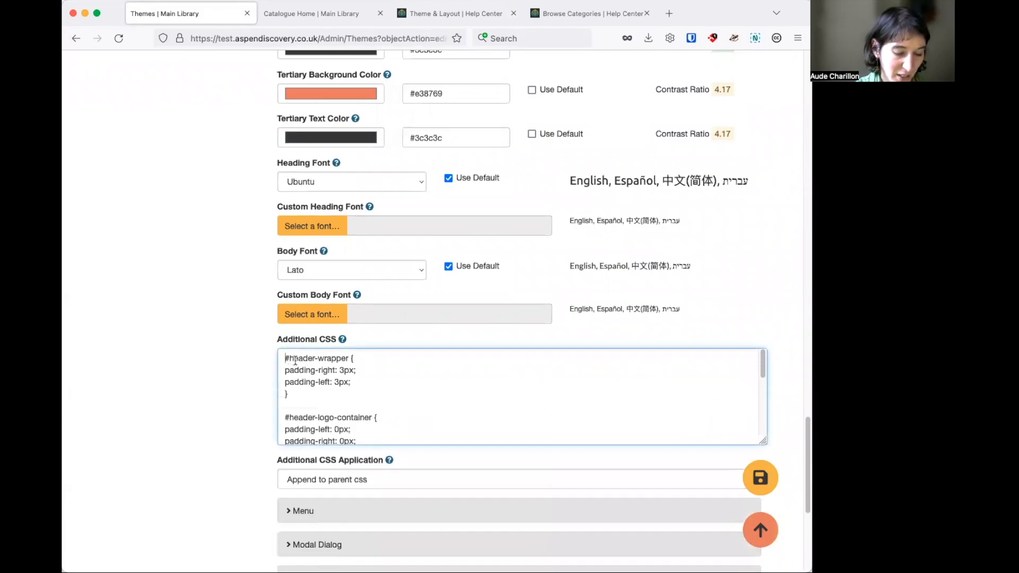
Step: Insert the copied rounded browse category CSS with a 7px border-radius above the existing rules and save the theme
{"action": "key", "text": "Return"}
{"action": "key", "text": "Return"}
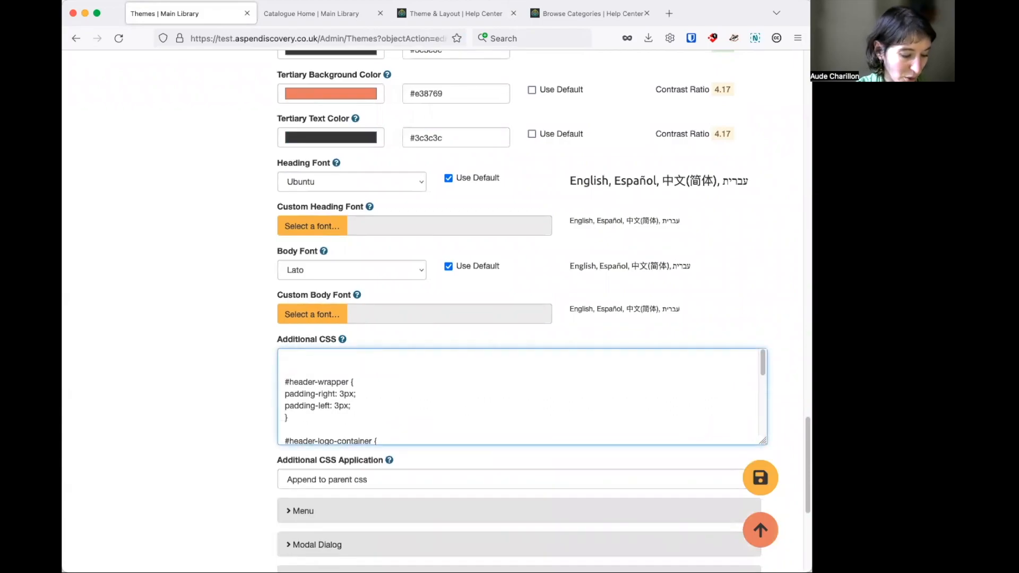
{"action": "type", "text": "/*Rounded Browse Category Buttons*/ div.jcarousel>ul>li{border-radius: 7px;}  horizontal-menu-bar-container { padding: 0 !important; }"}
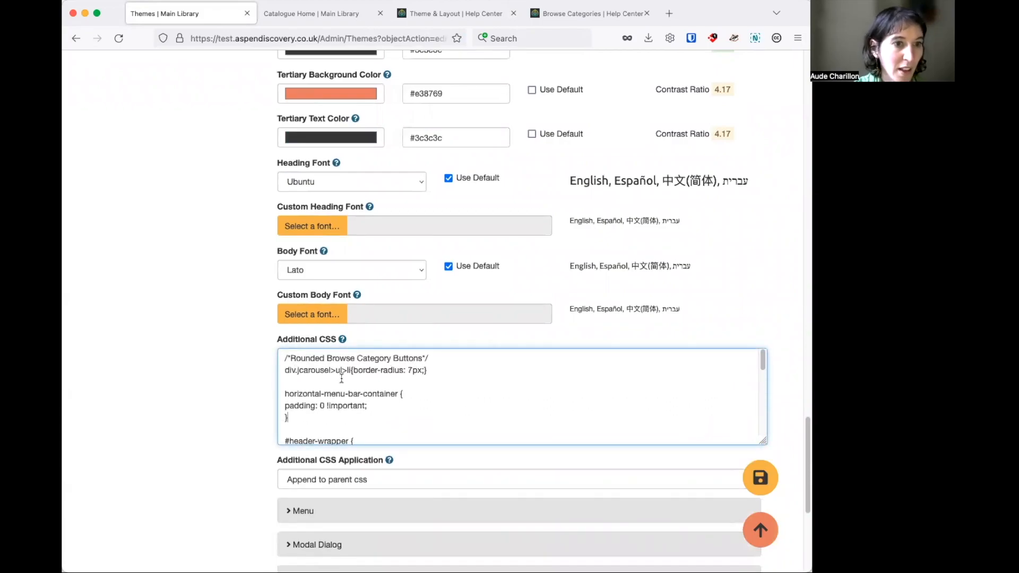
{"action": "left_click_drag", "start_coordinate": [283, 358], "coordinate": [450, 357]}
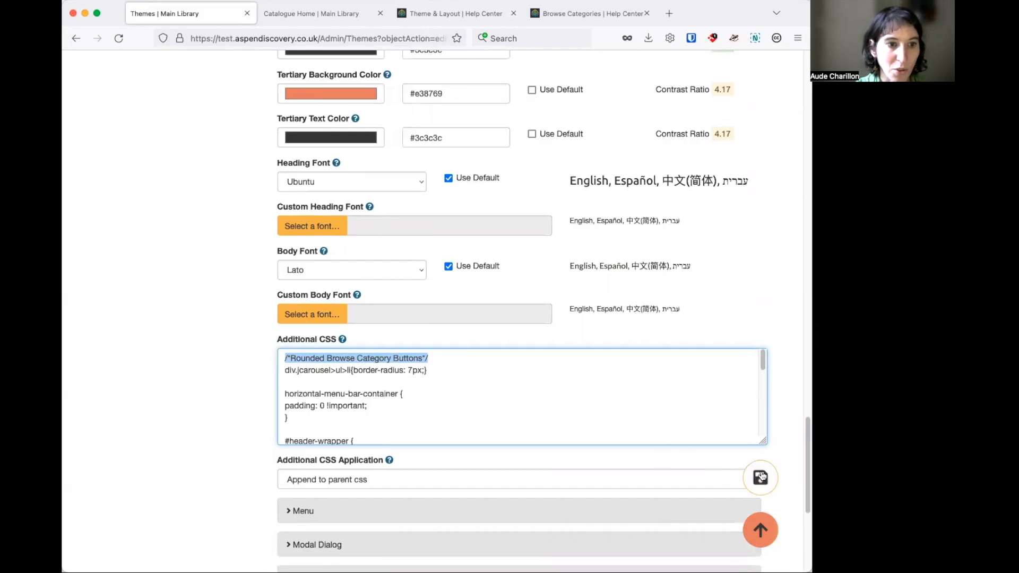
{"action": "left_click", "coordinate": [761, 476]}
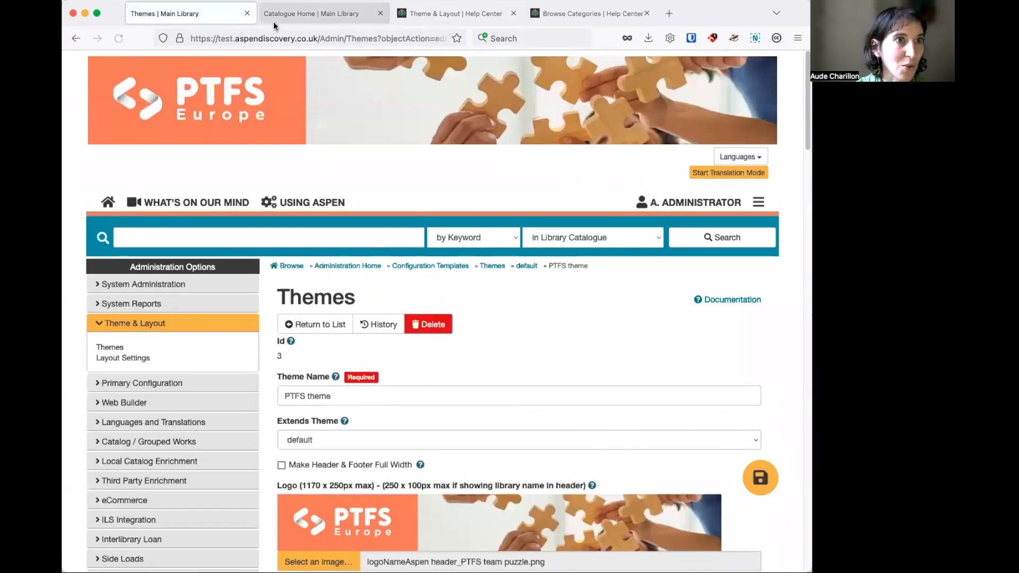
Step: Reload the catalogue home page and examine the corners of the browse category buttons
{"action": "left_click", "coordinate": [301, 20]}
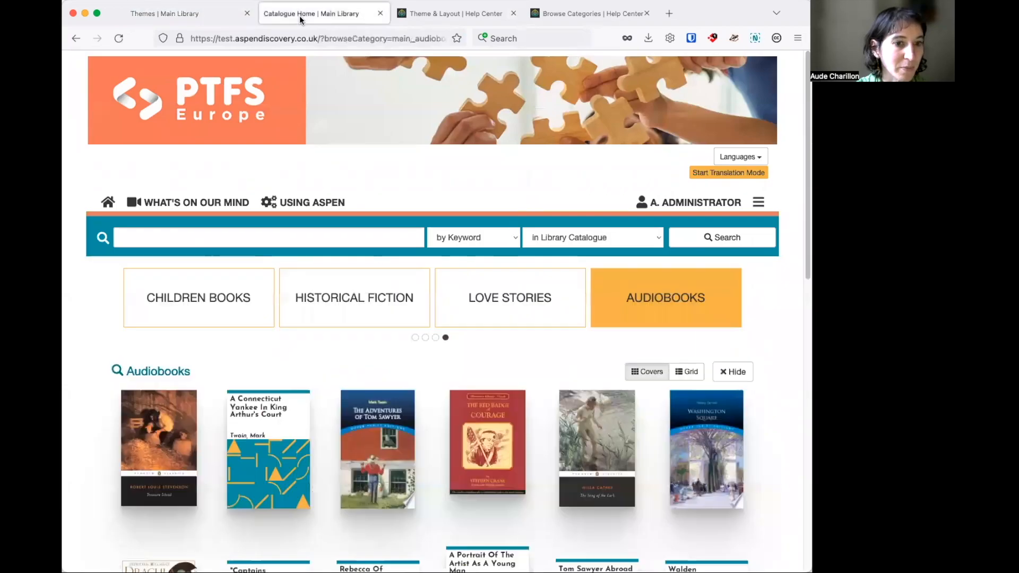
{"action": "left_click", "coordinate": [128, 39]}
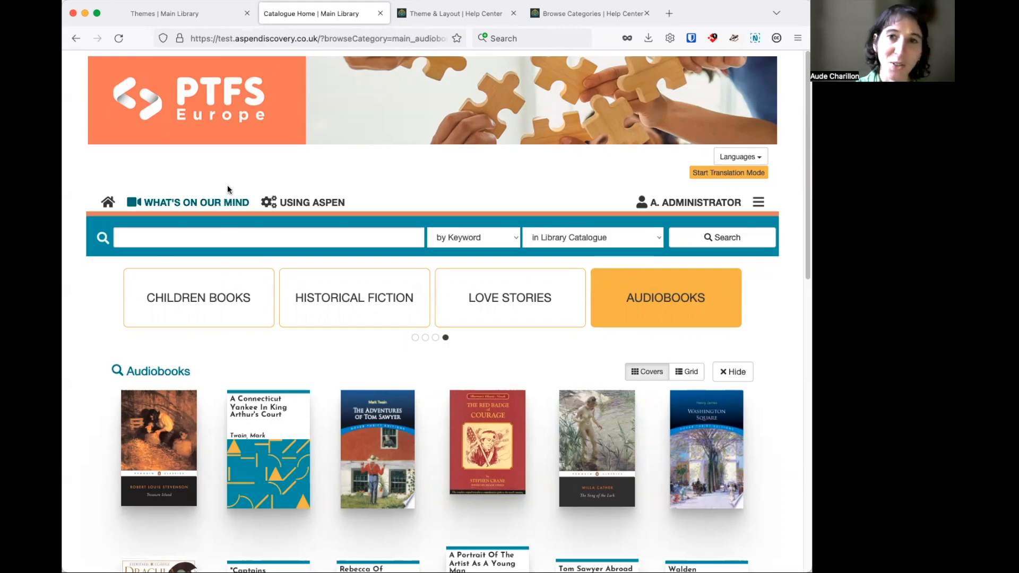
Step: Return to the PTFS theme settings and enlarge the Additional CSS box to show more of the rules
{"action": "left_click", "coordinate": [196, 12]}
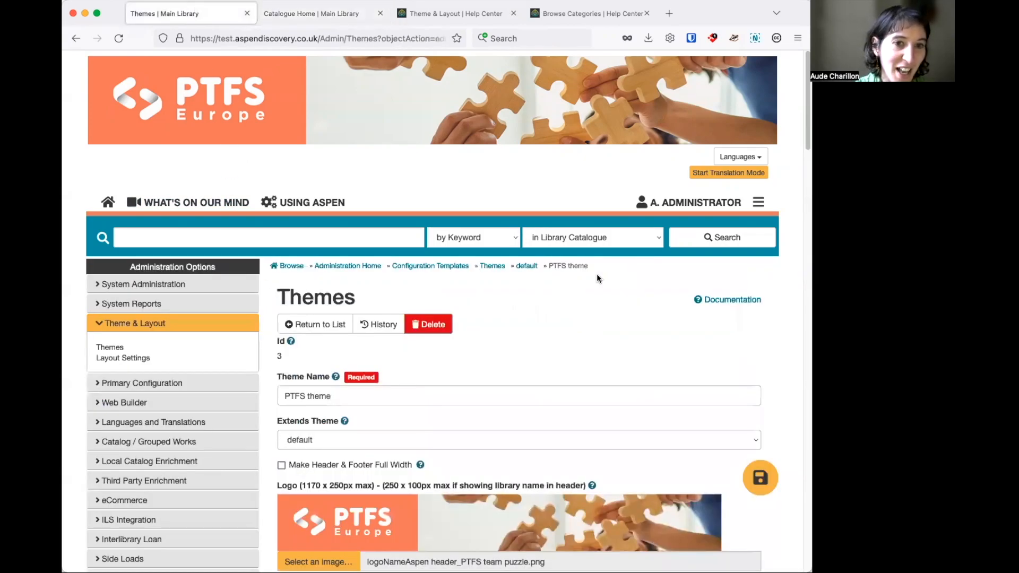
{"action": "scroll", "coordinate": [596, 273], "scroll_direction": "down", "scroll_amount": 5}
{"action": "scroll", "coordinate": [596, 255], "scroll_direction": "down", "scroll_amount": 13}
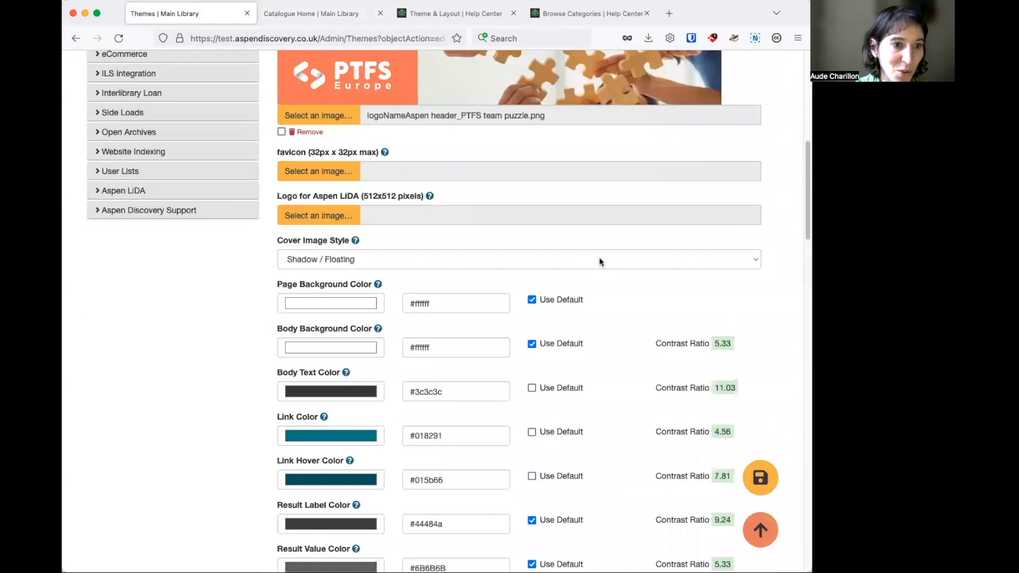
{"action": "scroll", "coordinate": [582, 266], "scroll_direction": "down", "scroll_amount": 17}
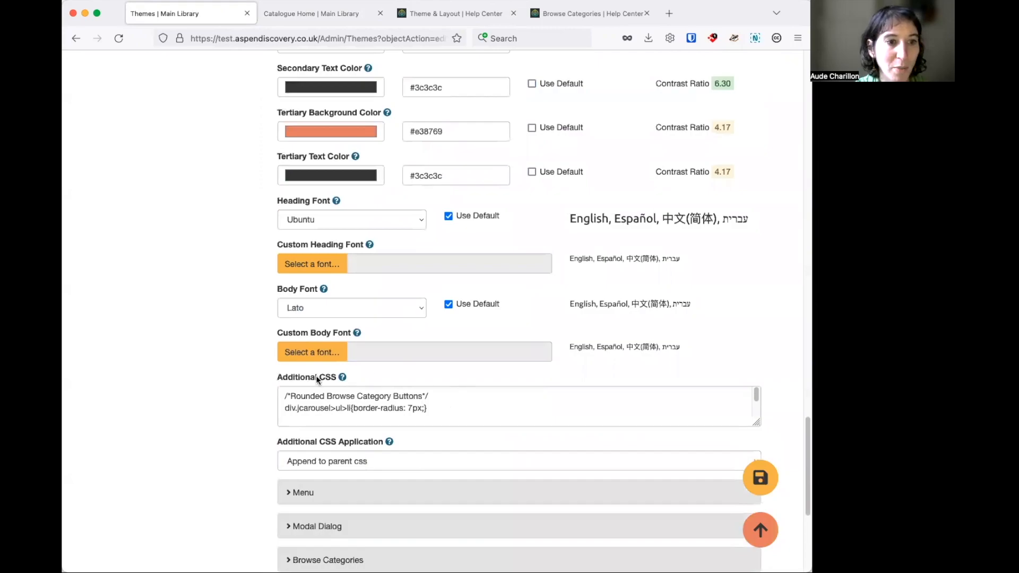
{"action": "scroll", "coordinate": [419, 372], "scroll_direction": "down", "scroll_amount": 1}
{"action": "scroll", "coordinate": [421, 371], "scroll_direction": "down", "scroll_amount": 1}
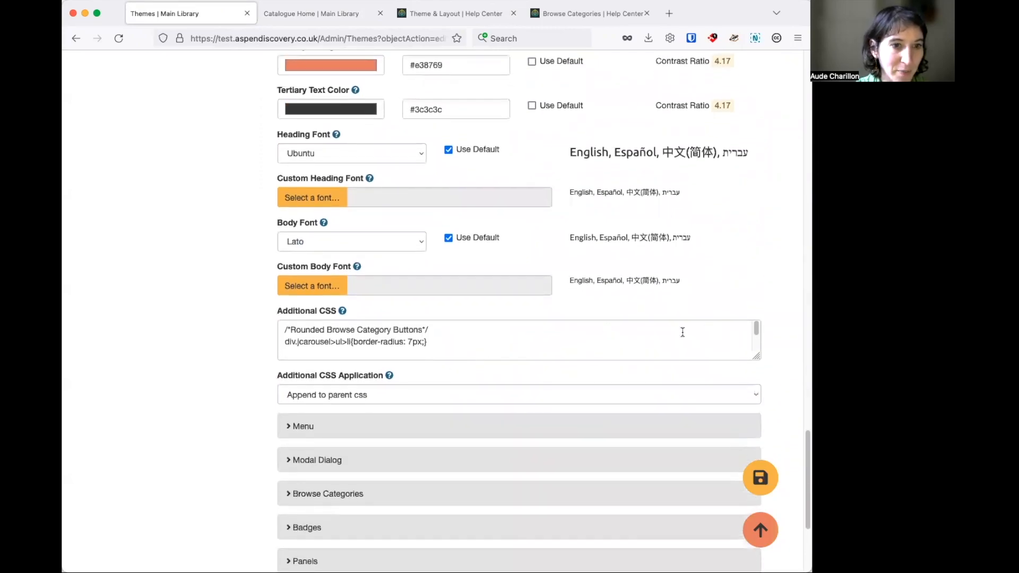
{"action": "left_click_drag", "start_coordinate": [758, 356], "coordinate": [762, 394]}
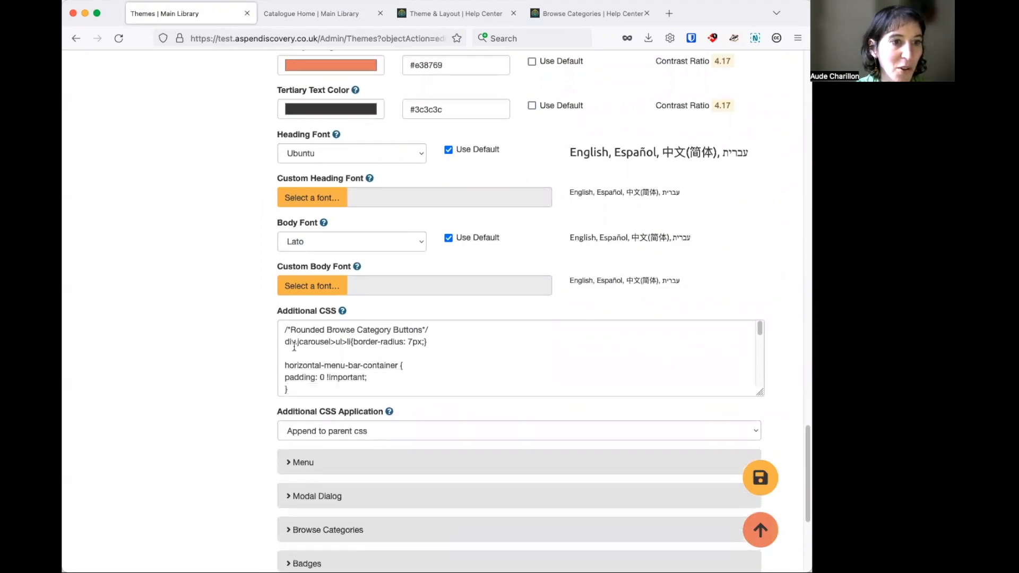
Step: Set the border-radius in the Rounded Browse Category Buttons rule of the Additional CSS to 30px
{"action": "left_click", "coordinate": [413, 342]}
{"action": "key", "text": "BackSpace"}
{"action": "type", "text": "30"}
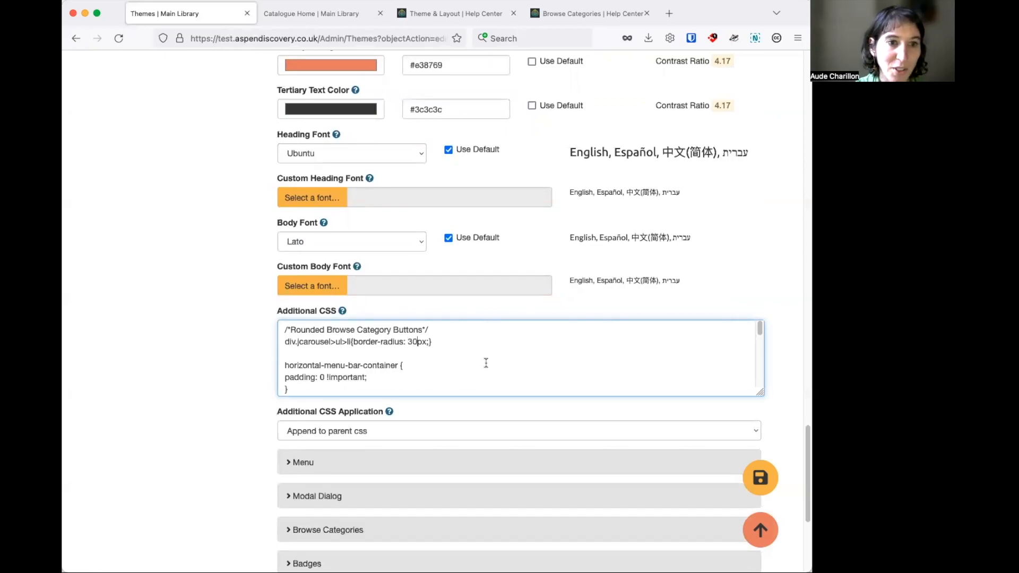
Step: Save the PTFS theme and reload the catalogue home page to check the browse category button corners
{"action": "left_click", "coordinate": [767, 472]}
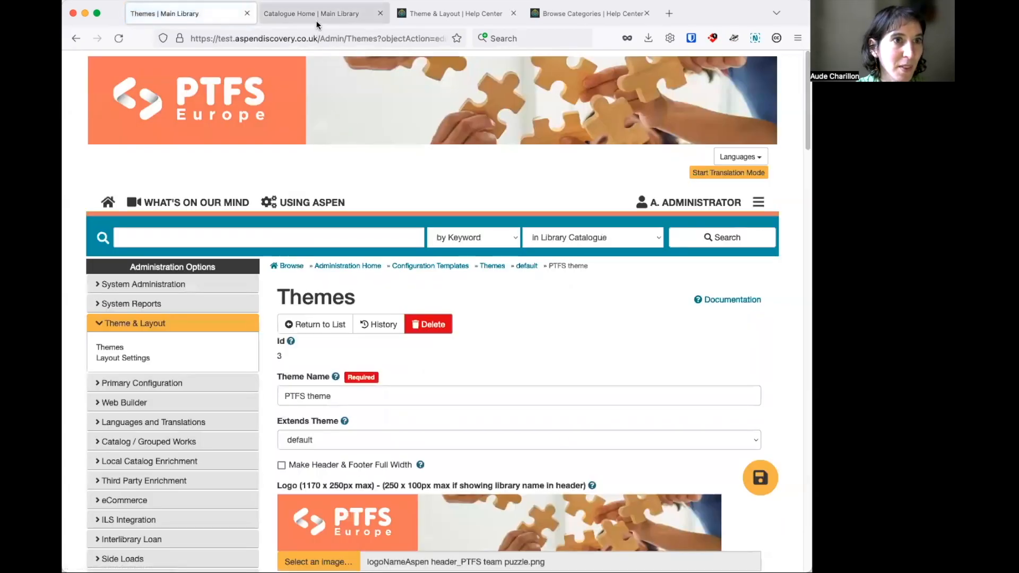
{"action": "left_click", "coordinate": [318, 15]}
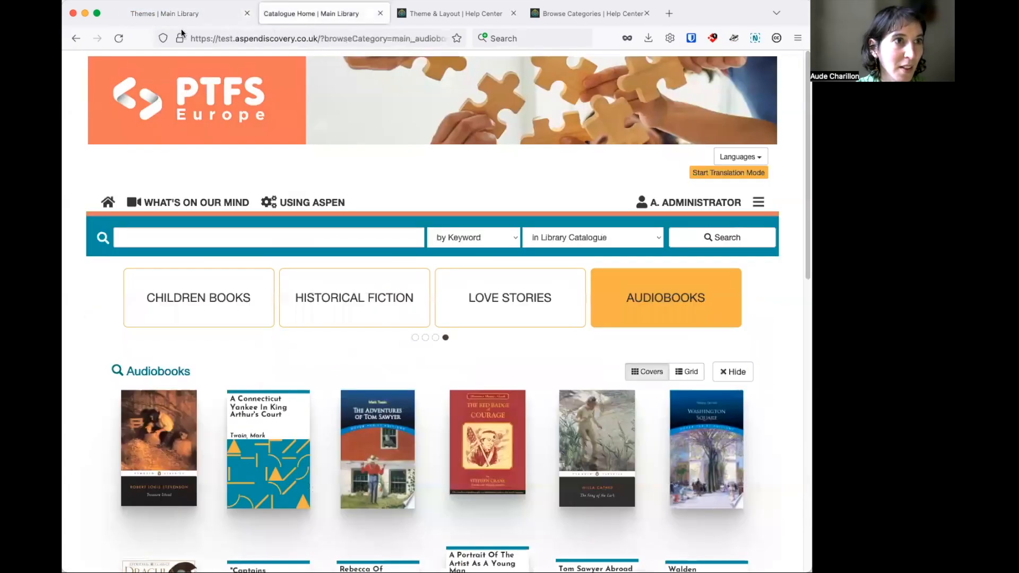
{"action": "left_click", "coordinate": [117, 39]}
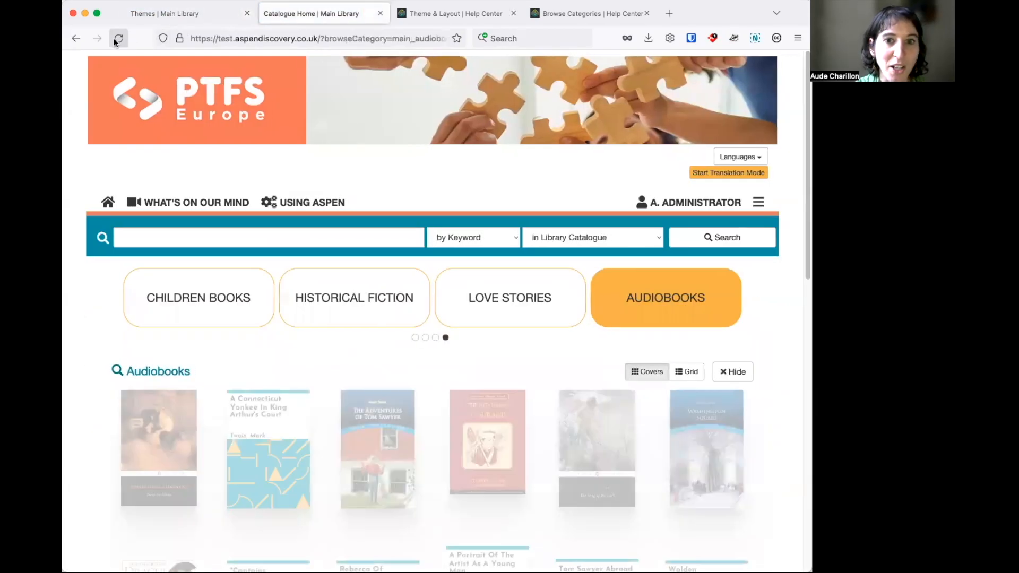